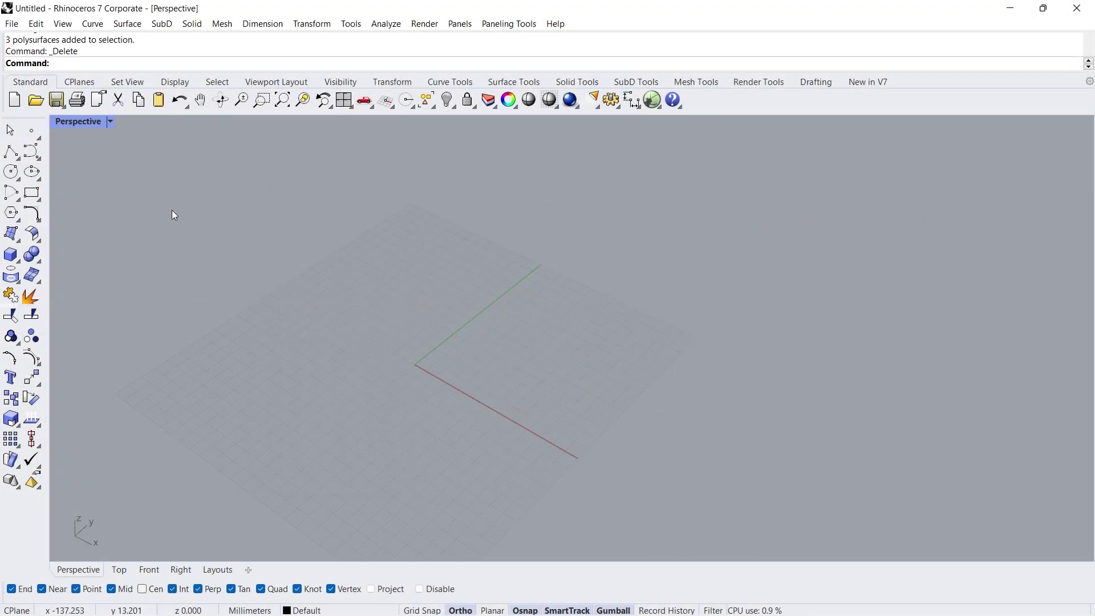
Draw a circumscribed hexagon at the origin, 60 mm from centre to each edge midpoint.
{"action": "left_click", "coordinate": [9, 218]}
{"action": "type", "text": "0"}
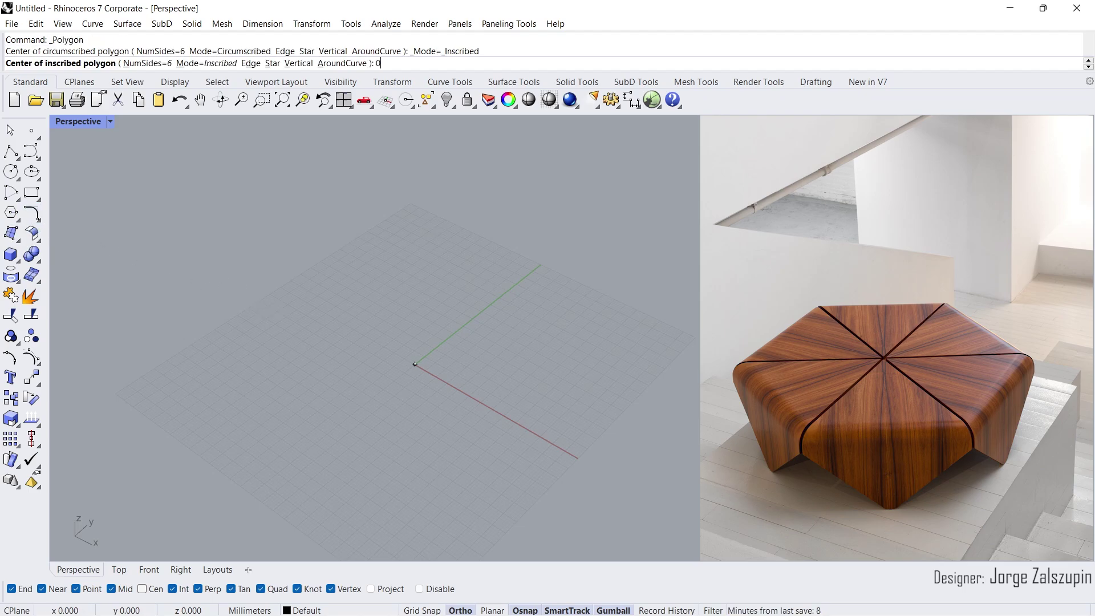
{"action": "left_click", "coordinate": [415, 365]}
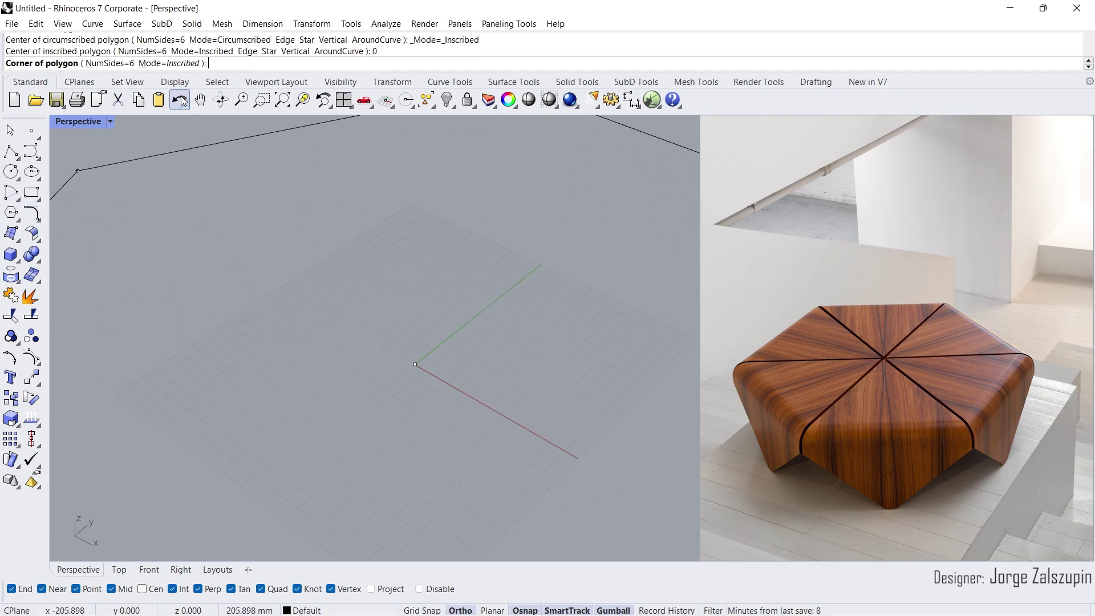
{"action": "left_click", "coordinate": [180, 68]}
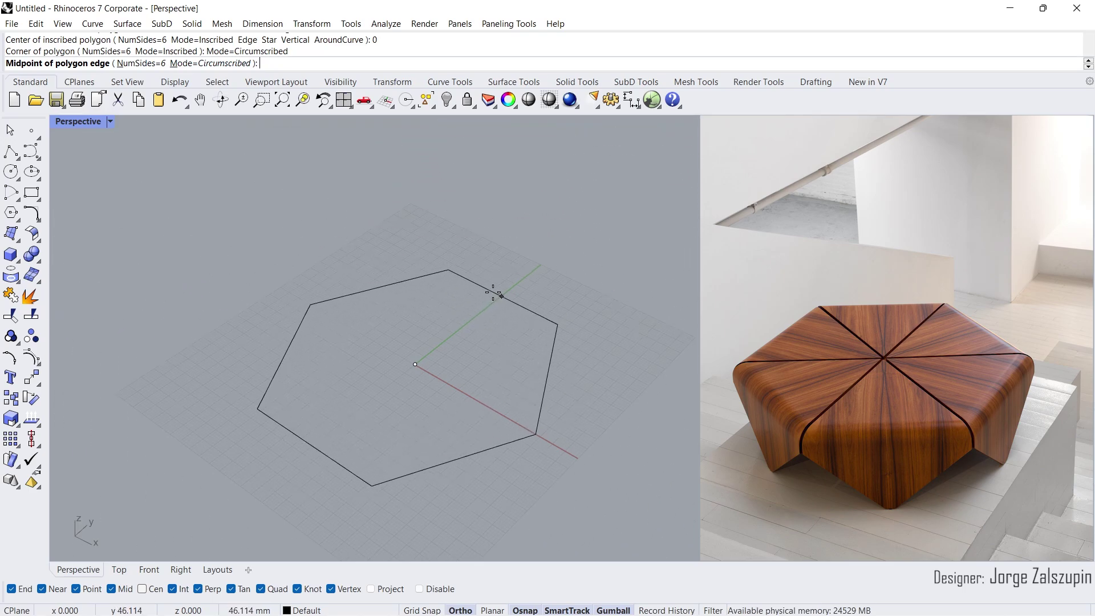
{"action": "type", "text": "60"}
{"action": "key", "text": "Return"}
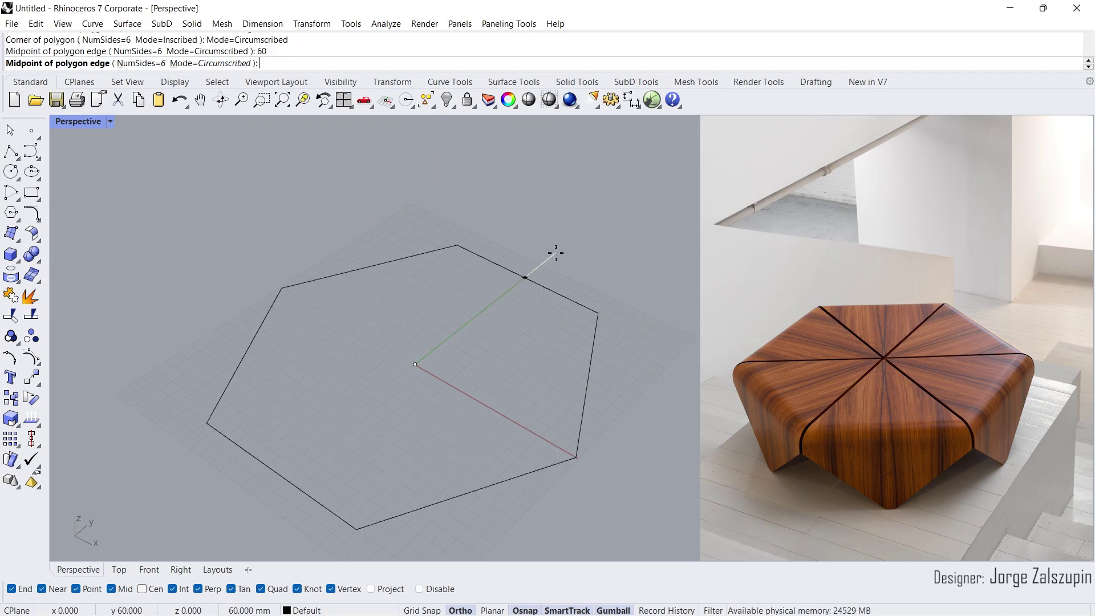
{"action": "left_click", "coordinate": [555, 253]}
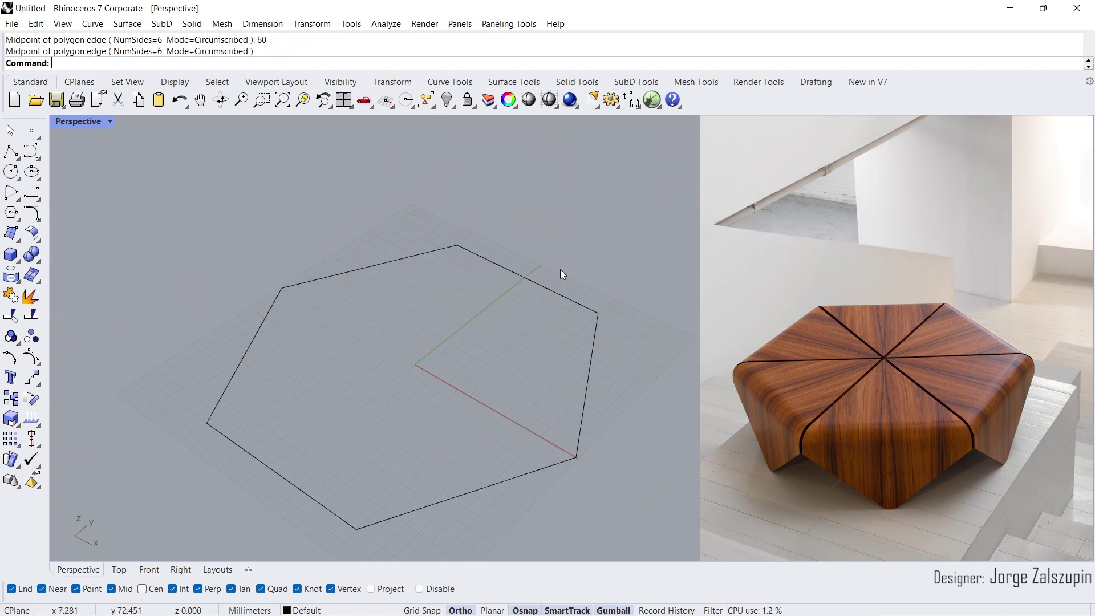
Extrude the hexagon 45 mm into a closed solid hexagonal prism.
{"action": "left_click", "coordinate": [18, 261]}
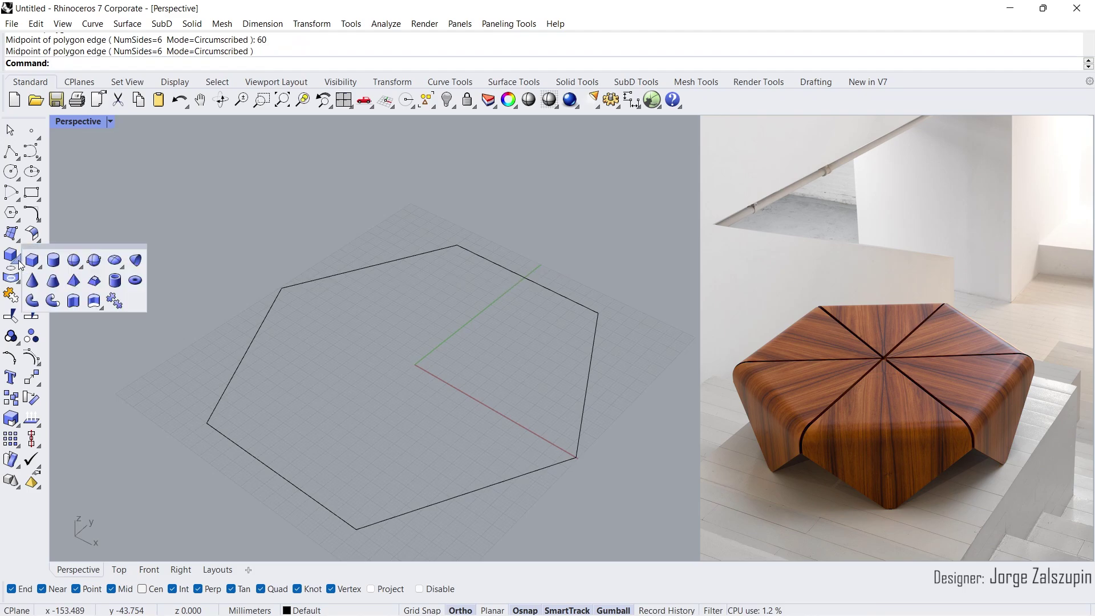
{"action": "left_click", "coordinate": [72, 301]}
{"action": "left_click", "coordinate": [244, 348]}
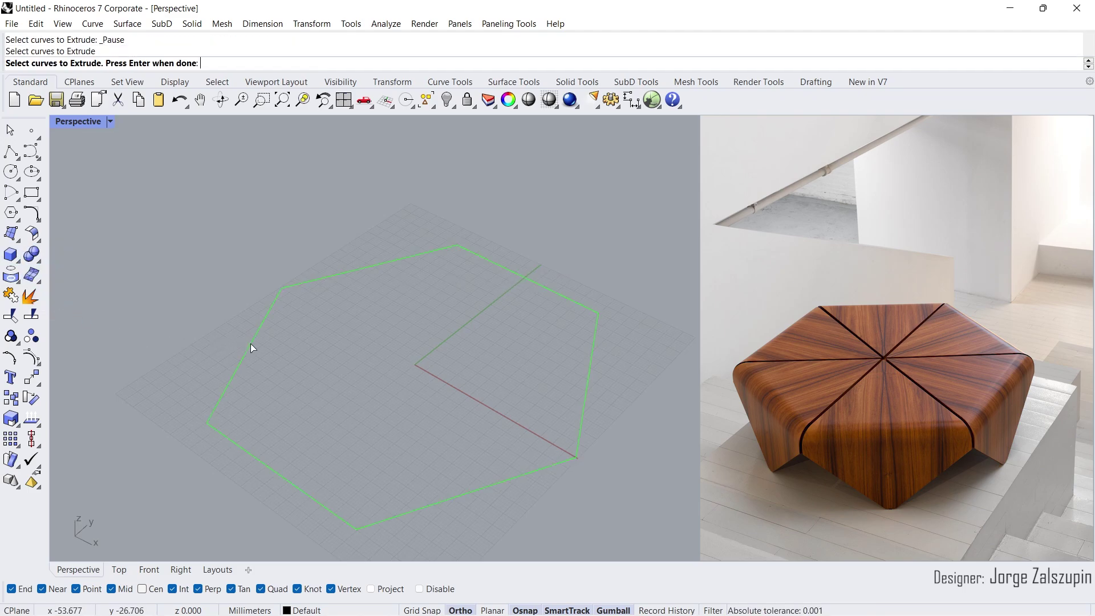
{"action": "right_click", "coordinate": [193, 346]}
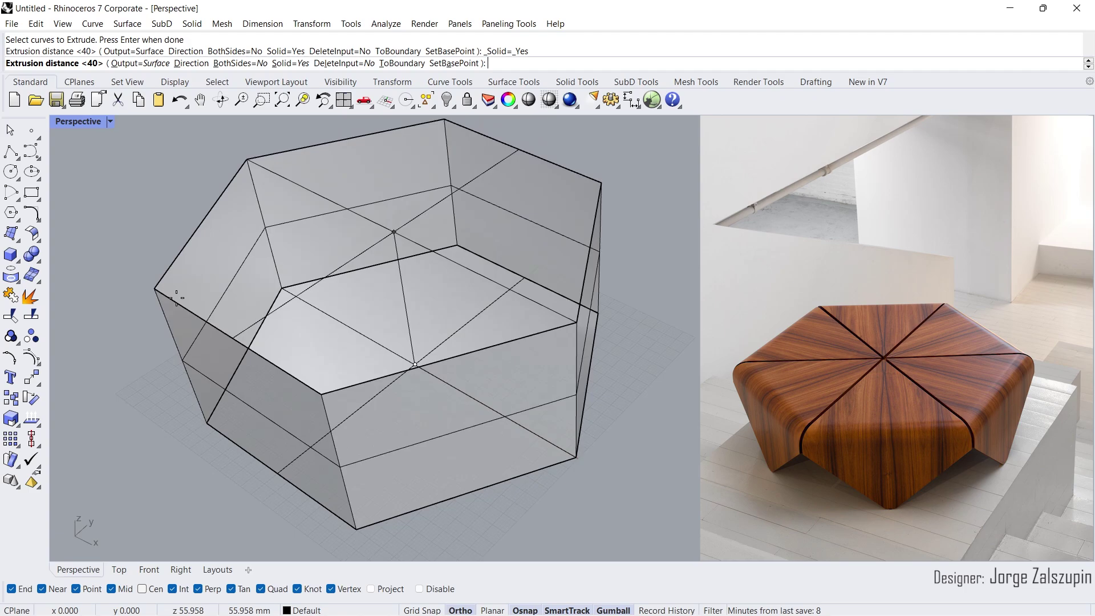
{"action": "type", "text": "45"}
{"action": "key", "text": "Return"}
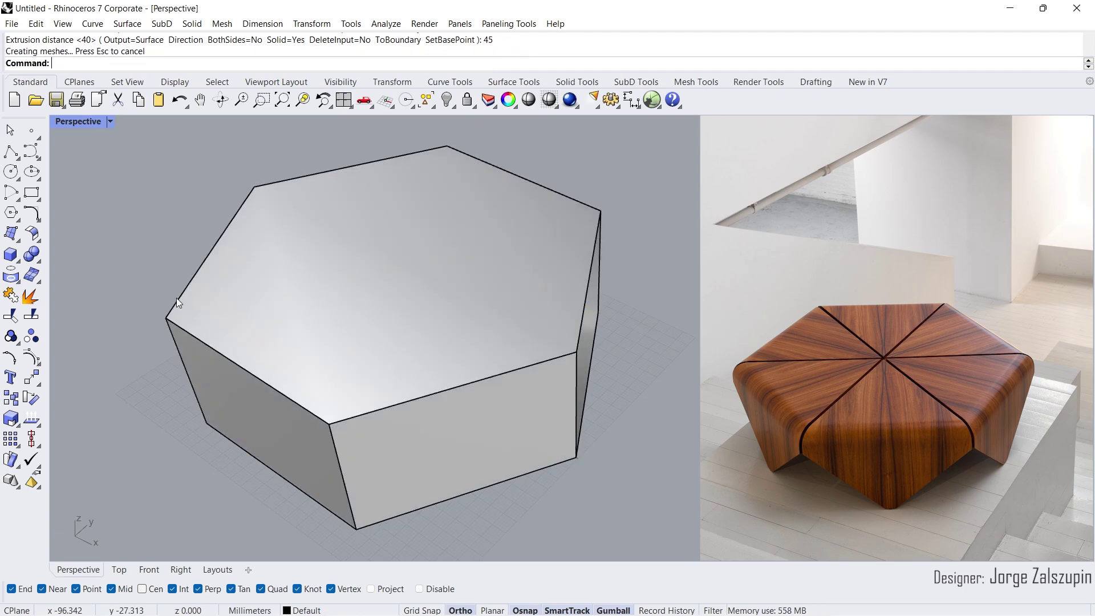
{"action": "right_click_drag", "start_coordinate": [187, 330], "coordinate": [184, 297]}
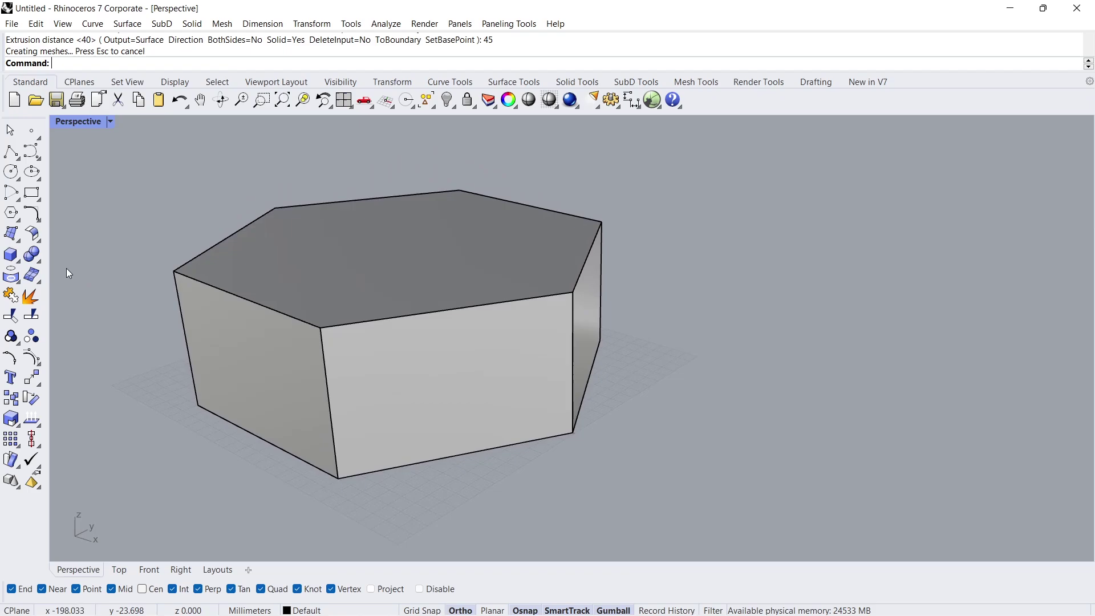
Fillet all six top edges of the hexagonal prism with an 8 mm radius.
{"action": "left_click", "coordinate": [40, 263]}
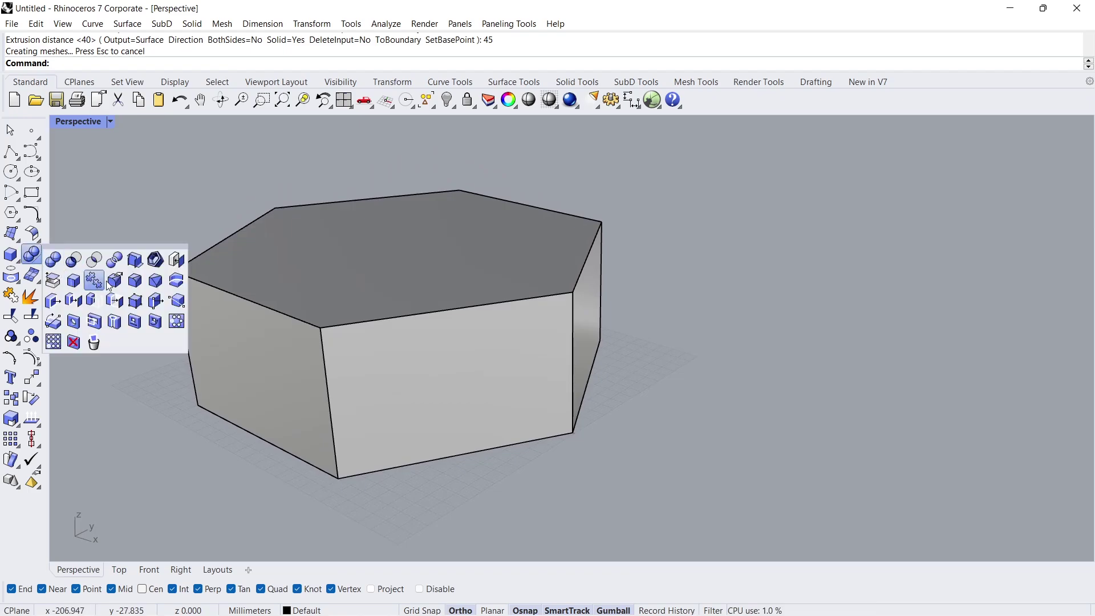
{"action": "left_click", "coordinate": [135, 282]}
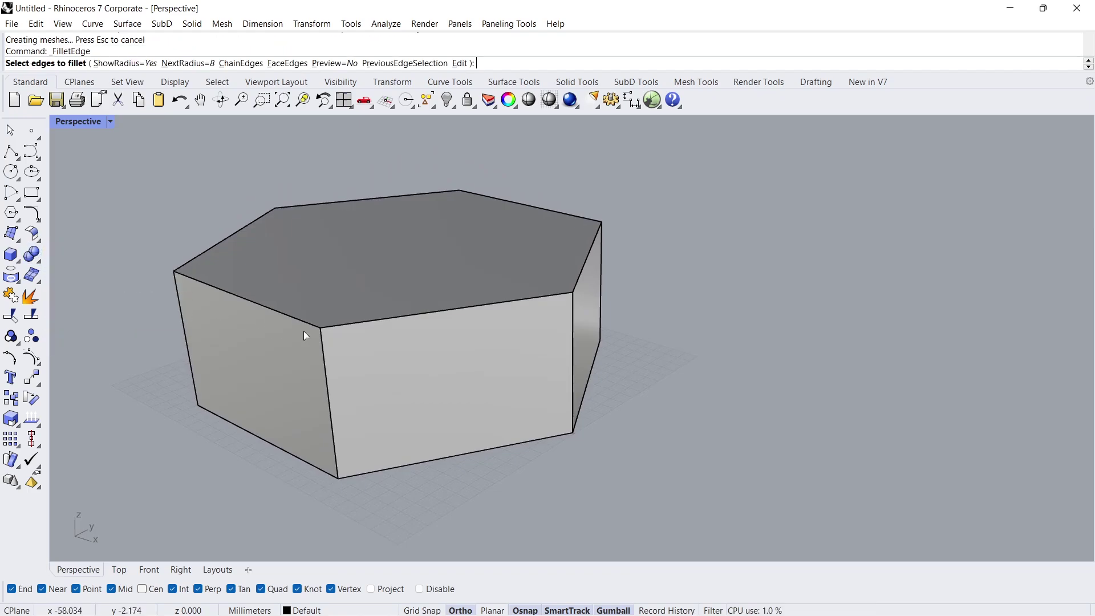
{"action": "right_click_drag", "start_coordinate": [305, 335], "coordinate": [294, 299]}
{"action": "left_click_drag", "start_coordinate": [141, 187], "coordinate": [673, 292]}
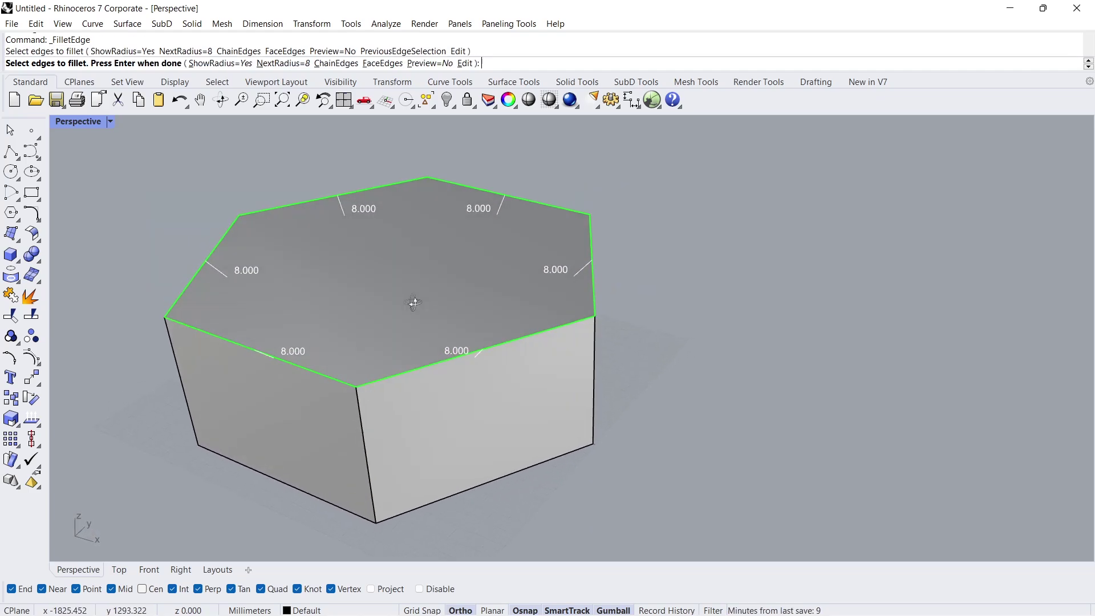
{"action": "mouse_move", "coordinate": [387, 254]}
{"action": "right_mouse_down"}
{"action": "mouse_move", "coordinate": [421, 312]}
{"action": "mouse_move", "coordinate": [417, 187]}
{"action": "mouse_move", "coordinate": [419, 240]}
{"action": "right_mouse_up"}
{"action": "key", "text": "Return"}
{"action": "key", "text": "Return"}
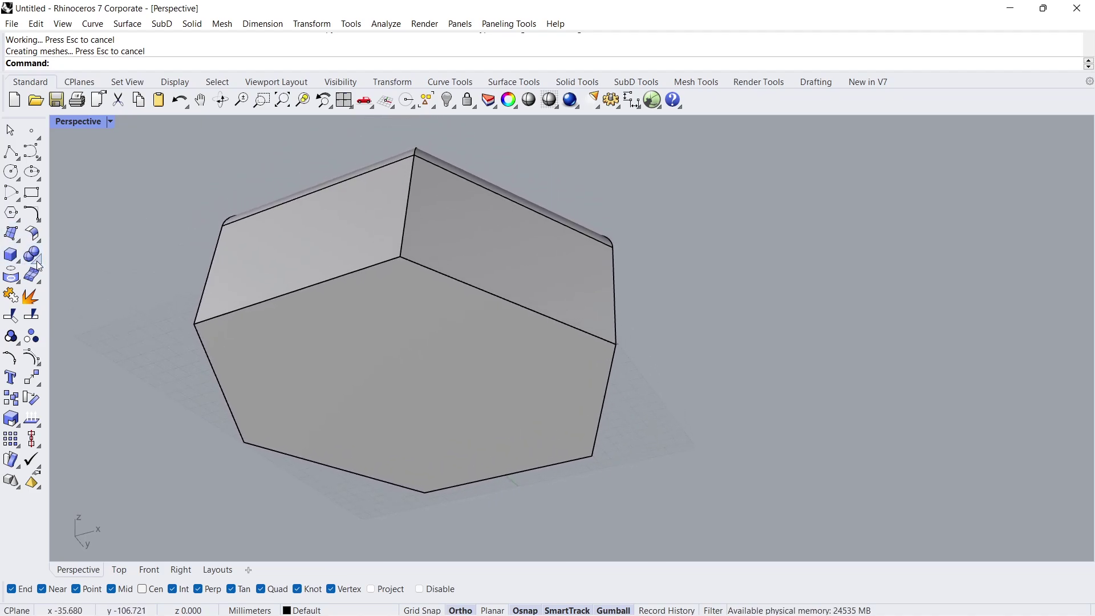
Shell the filleted prism to 1 mm walls, removing its bottom face.
{"action": "left_click", "coordinate": [36, 262]}
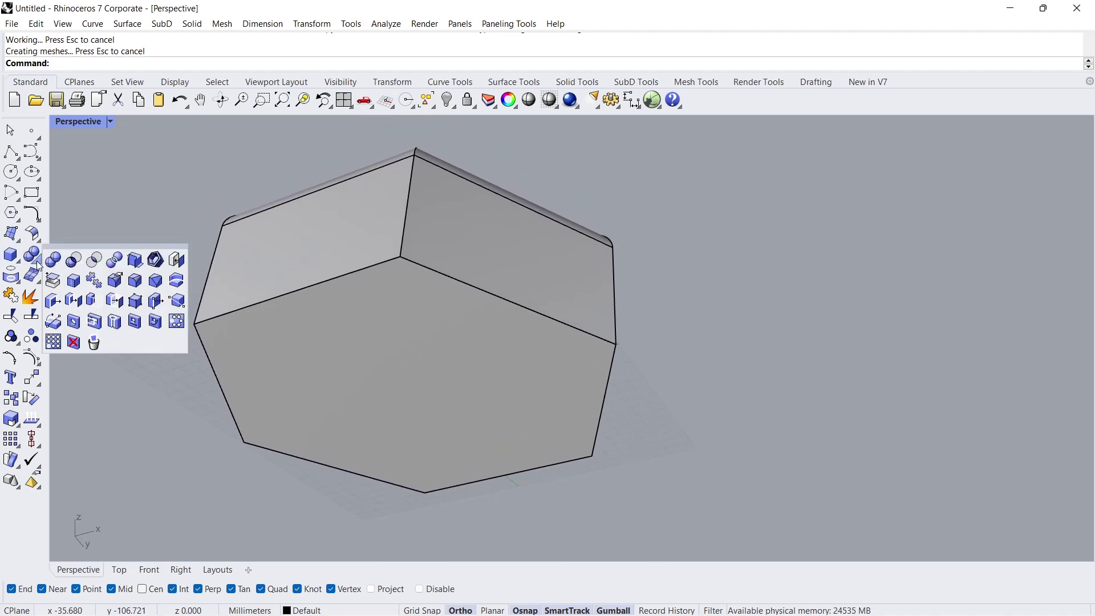
{"action": "left_click", "coordinate": [154, 259]}
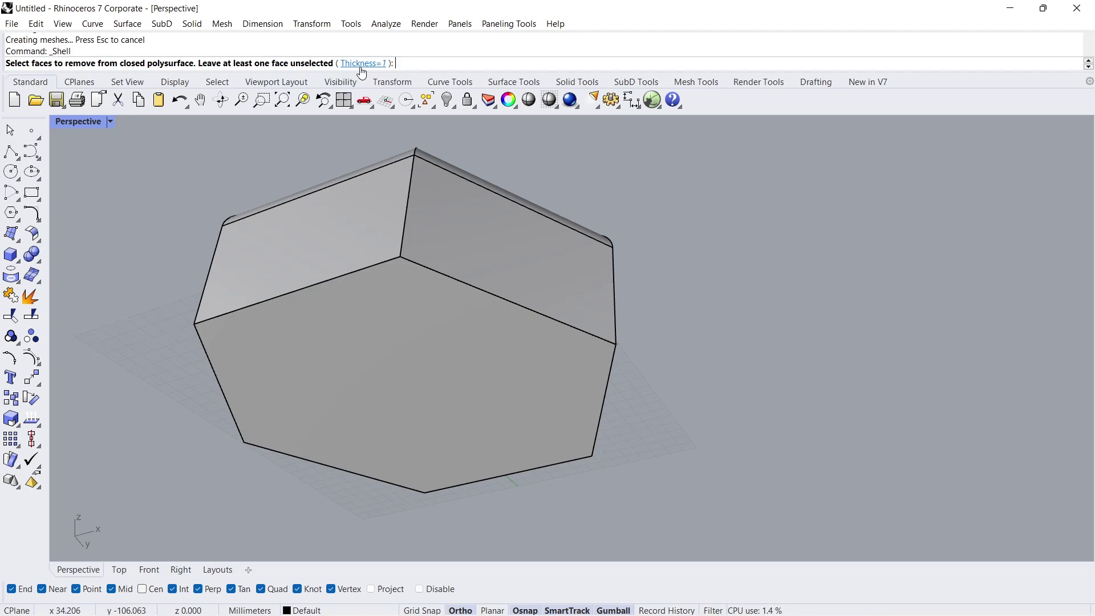
{"action": "left_click", "coordinate": [394, 337]}
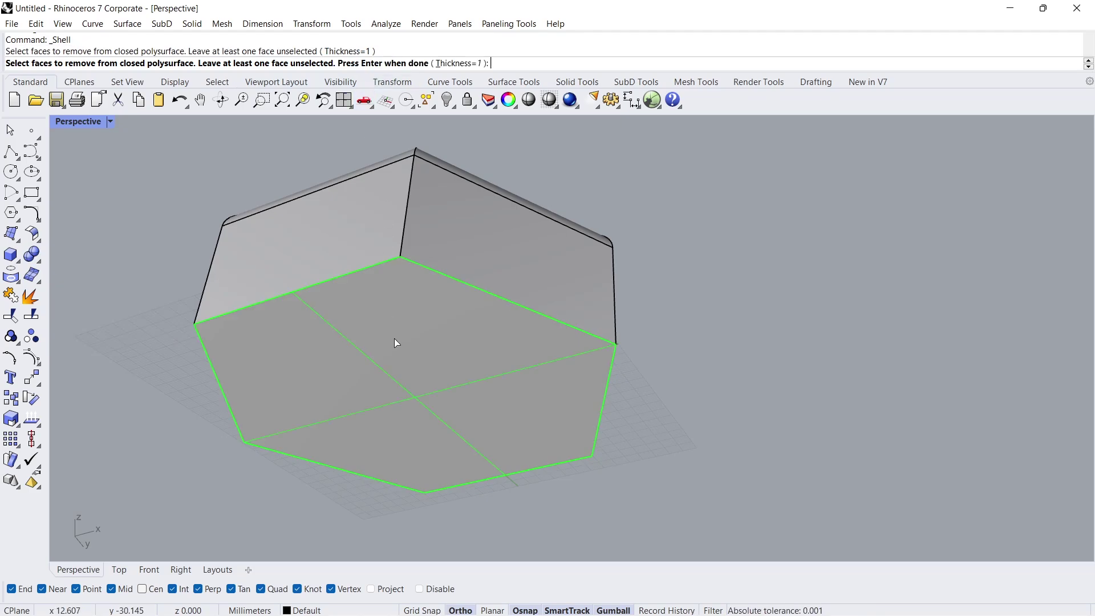
{"action": "key", "text": "Return"}
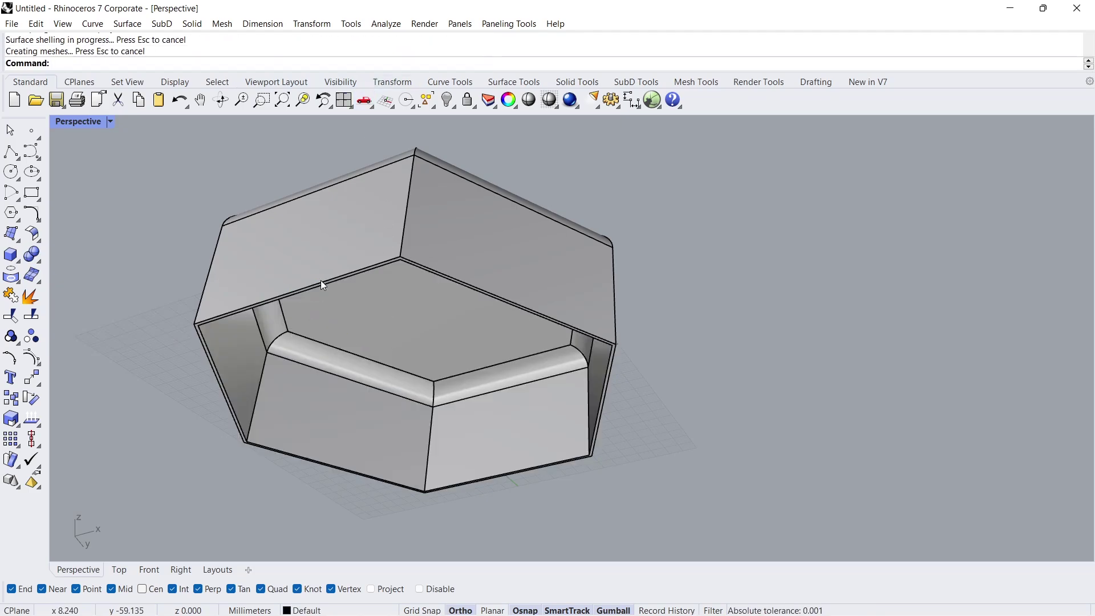
{"action": "right_click_drag", "start_coordinate": [333, 199], "coordinate": [309, 364]}
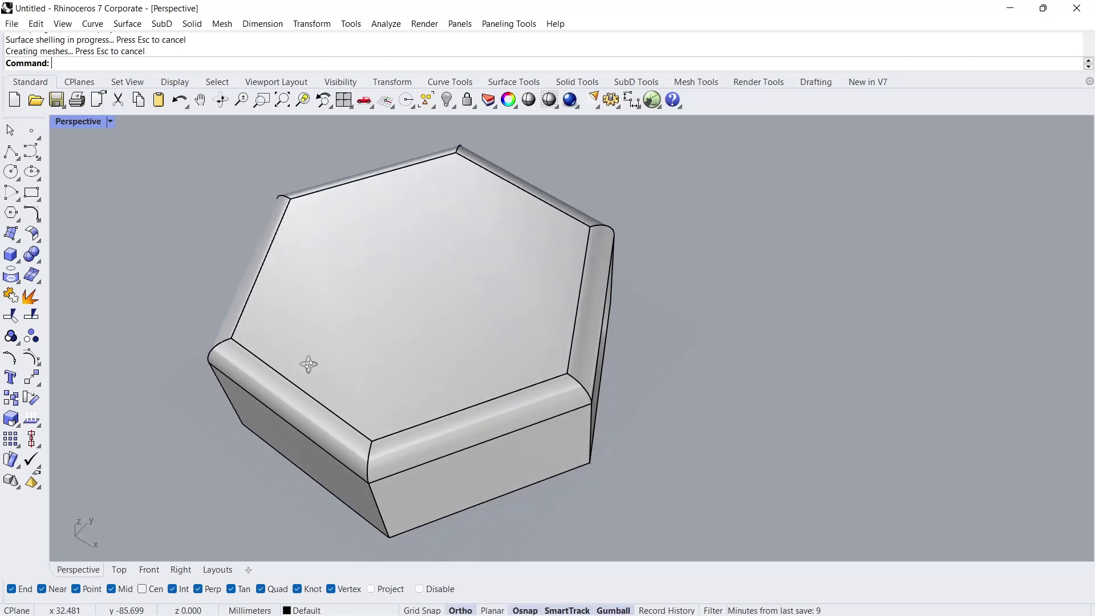
Create the first cutting plane through the shell between two opposite corners.
{"action": "left_click", "coordinate": [19, 240]}
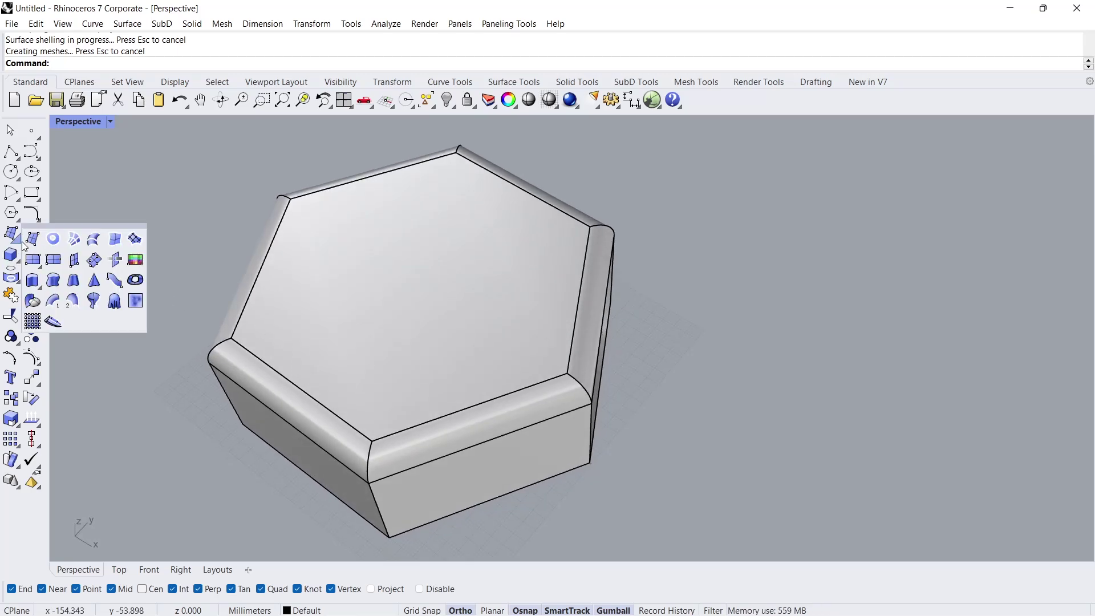
{"action": "left_click", "coordinate": [115, 262]}
{"action": "left_click", "coordinate": [493, 322]}
{"action": "key", "text": "Return"}
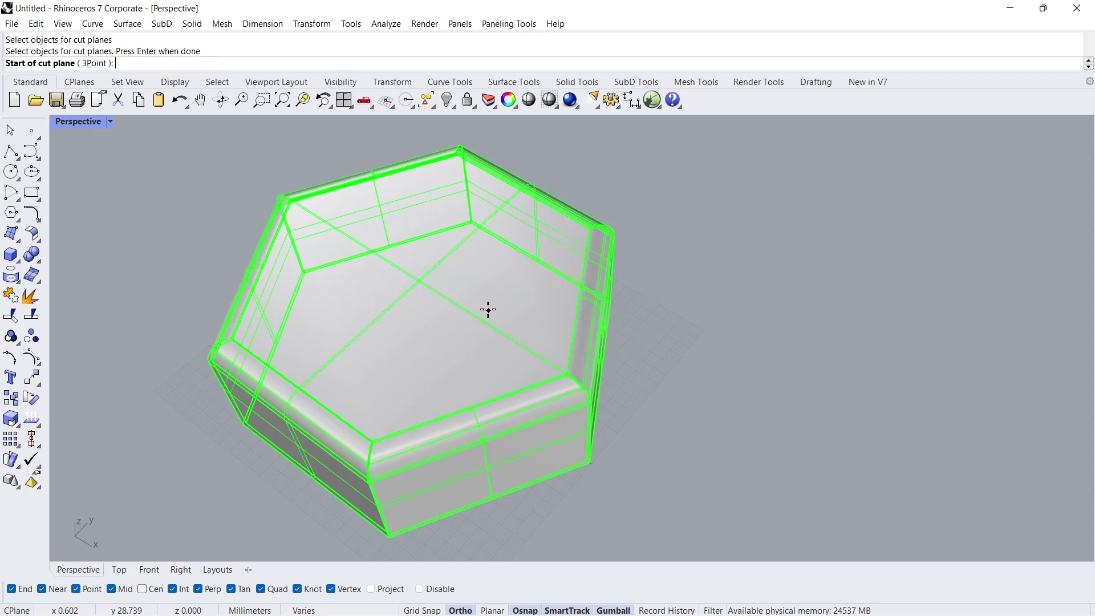
{"action": "left_click", "coordinate": [590, 462]}
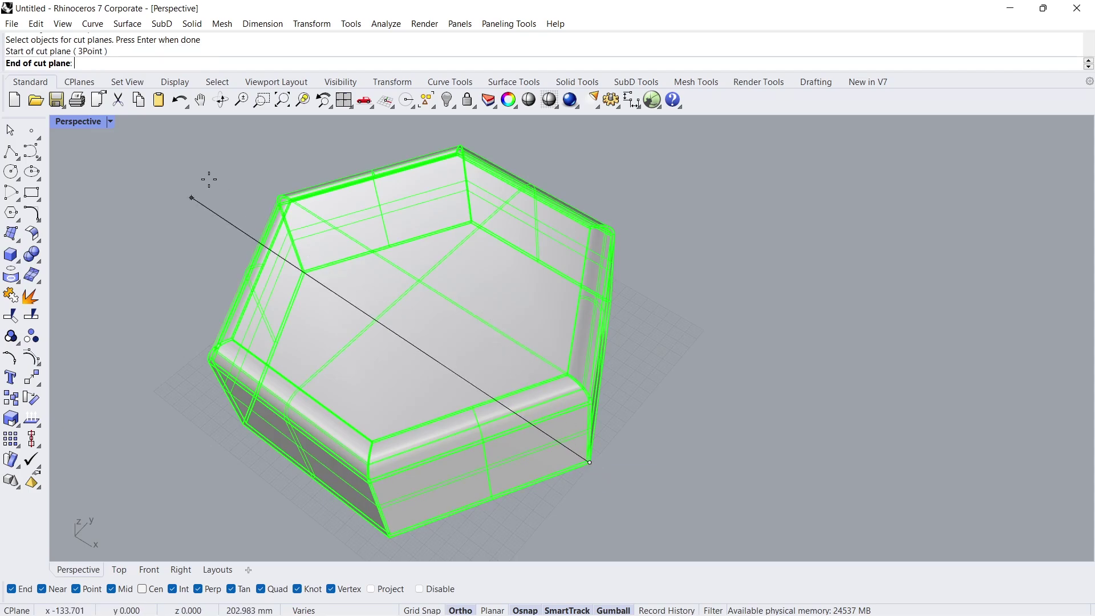
{"action": "left_click", "coordinate": [165, 180]}
Create a second cutting plane through the shell between the other opposite corners.
{"action": "key", "text": "Return"}
{"action": "right_click_drag", "start_coordinate": [373, 271], "coordinate": [248, 413]}
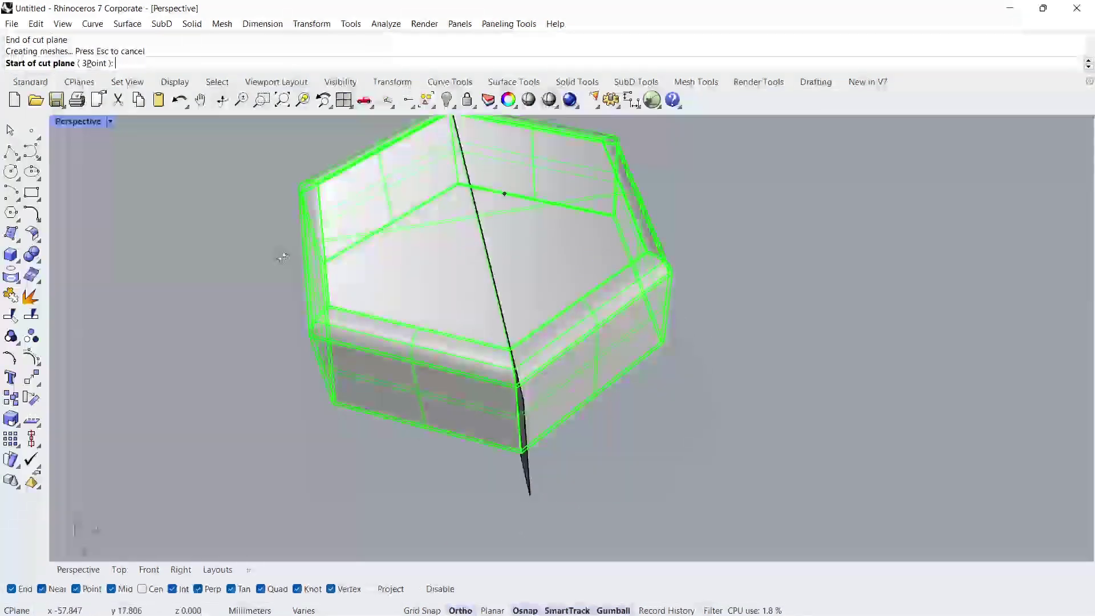
{"action": "left_click", "coordinate": [315, 438]}
{"action": "right_click_drag", "start_coordinate": [533, 222], "coordinate": [579, 222]}
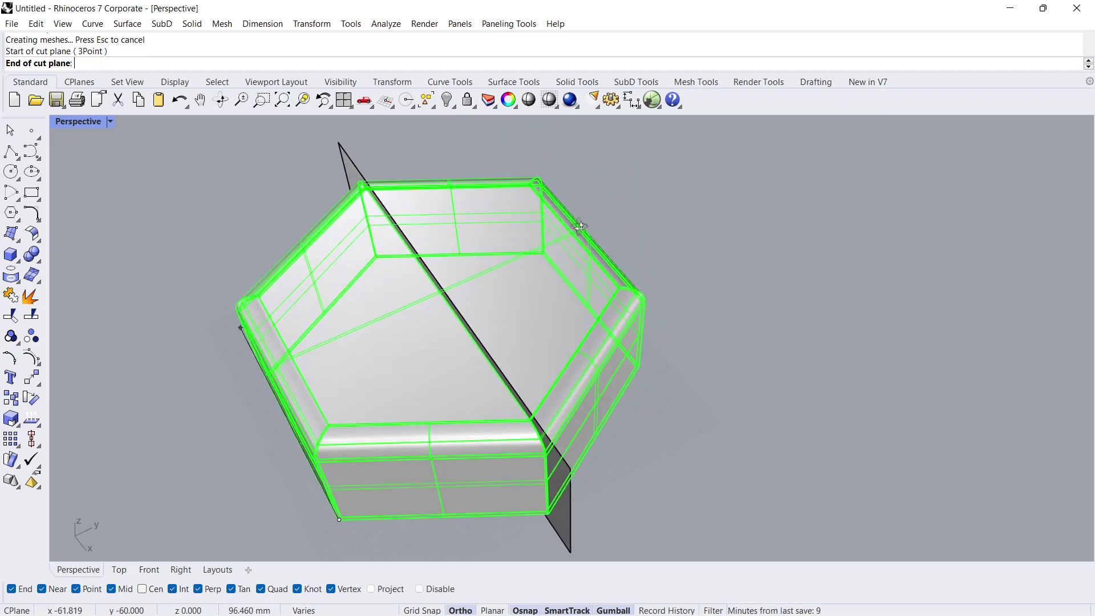
{"action": "left_click", "coordinate": [546, 252]}
{"action": "key", "text": "Return"}
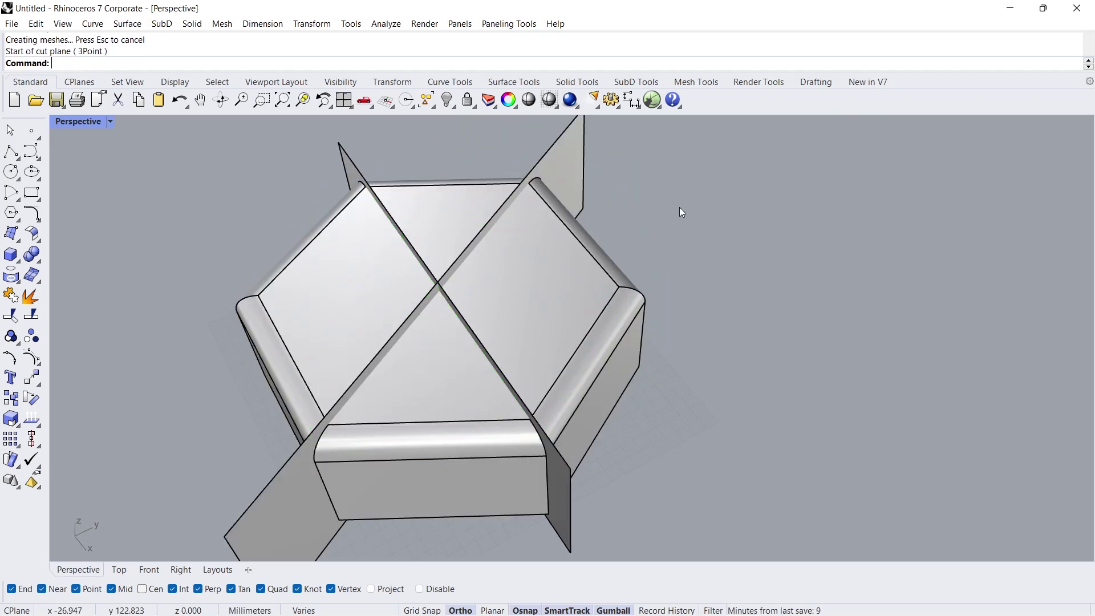
Select both cutting planes.
{"action": "right_click_drag", "start_coordinate": [322, 305], "coordinate": [351, 229]}
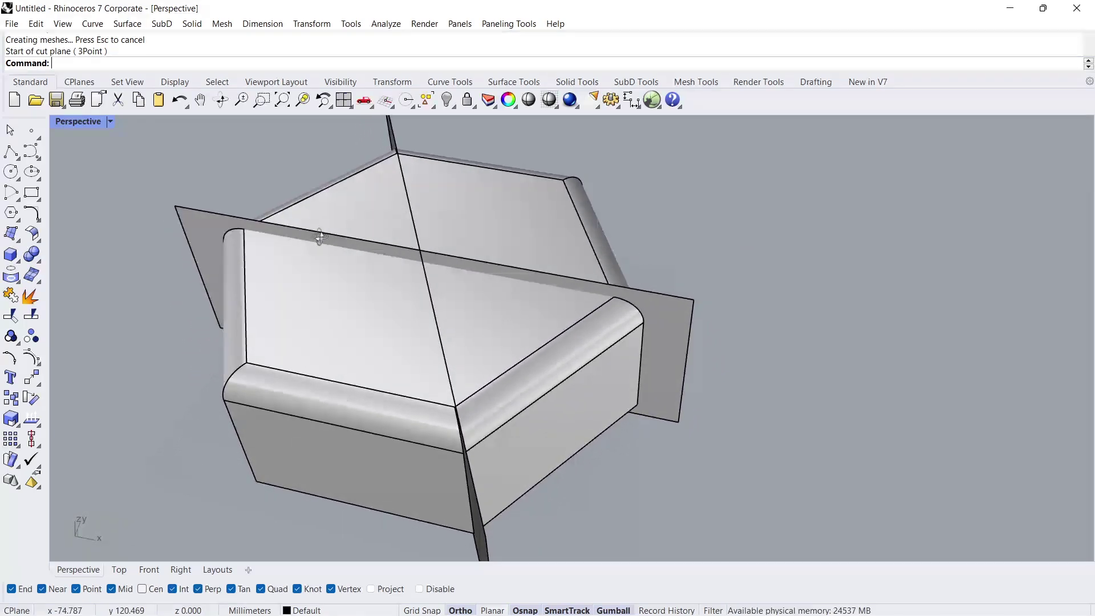
{"action": "right_click_drag", "start_coordinate": [351, 229], "coordinate": [222, 230]}
{"action": "left_click", "coordinate": [251, 269]}
{"action": "left_click", "coordinate": [462, 518], "text": "shift"}
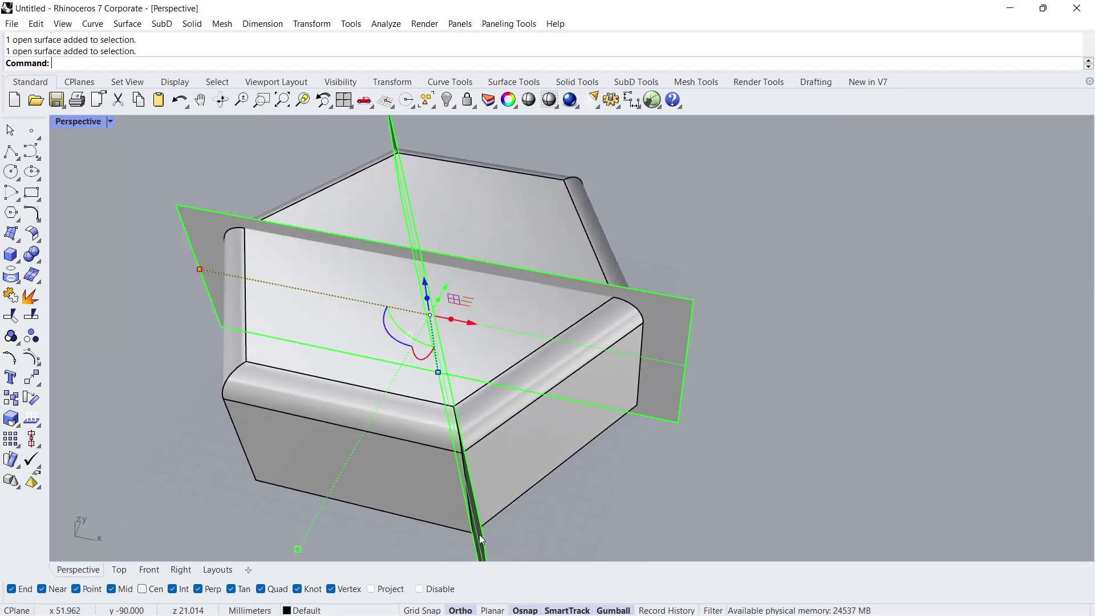
{"action": "mouse_move", "coordinate": [455, 517]}
{"action": "right_mouse_down"}
{"action": "mouse_move", "coordinate": [386, 314]}
{"action": "mouse_move", "coordinate": [380, 335]}
{"action": "right_mouse_up"}
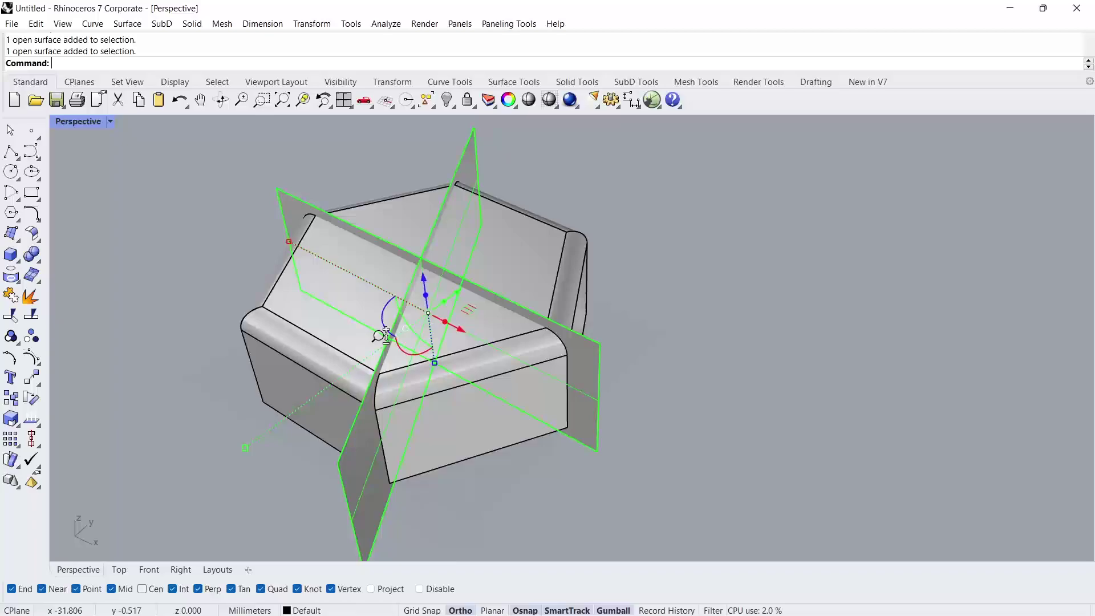
Offset both cutting planes into thin solid slabs, accepting the FlipAll directions.
{"action": "left_click", "coordinate": [34, 240]}
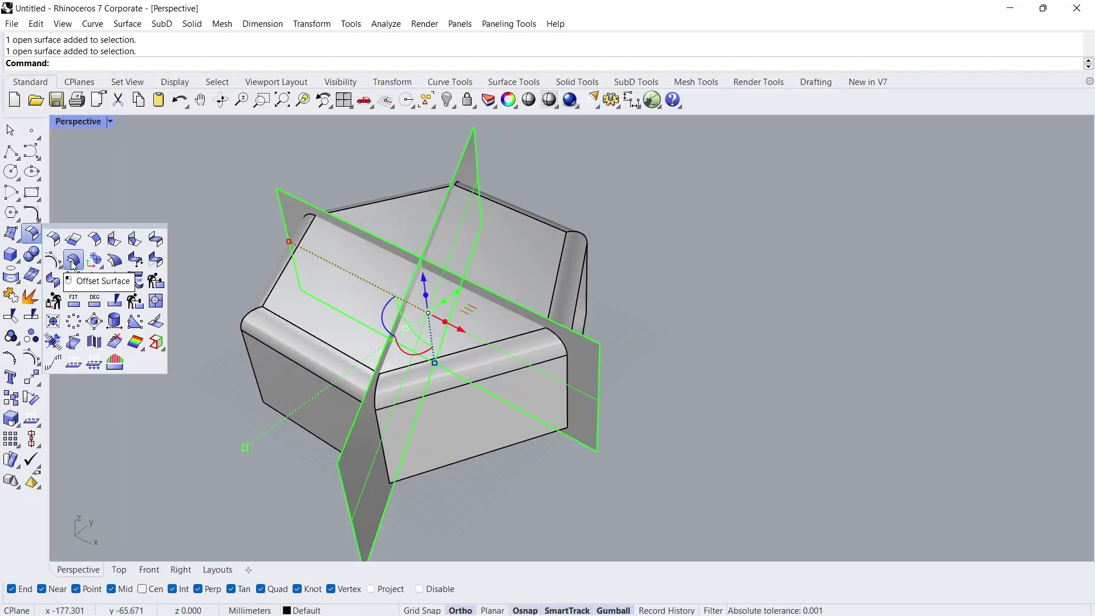
{"action": "left_click", "coordinate": [72, 261]}
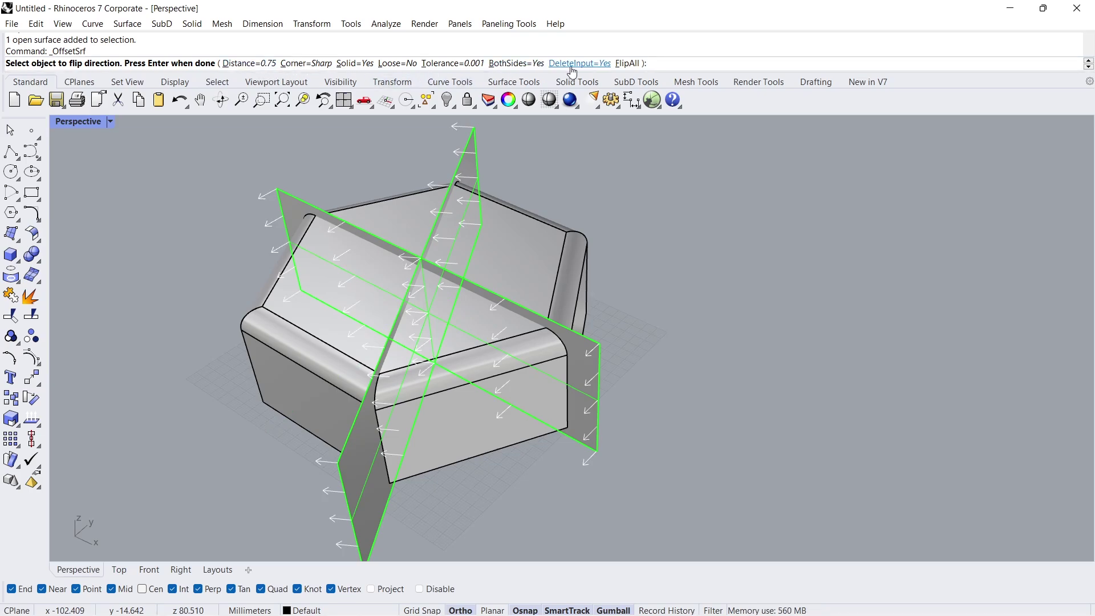
{"action": "key", "text": "Return"}
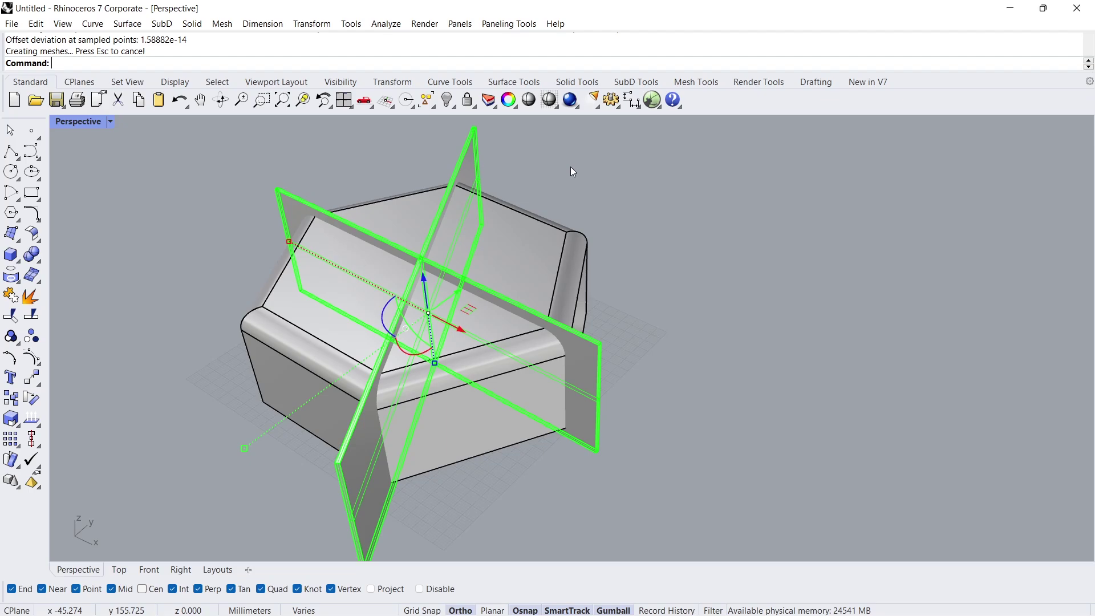
{"action": "left_click", "coordinate": [570, 167]}
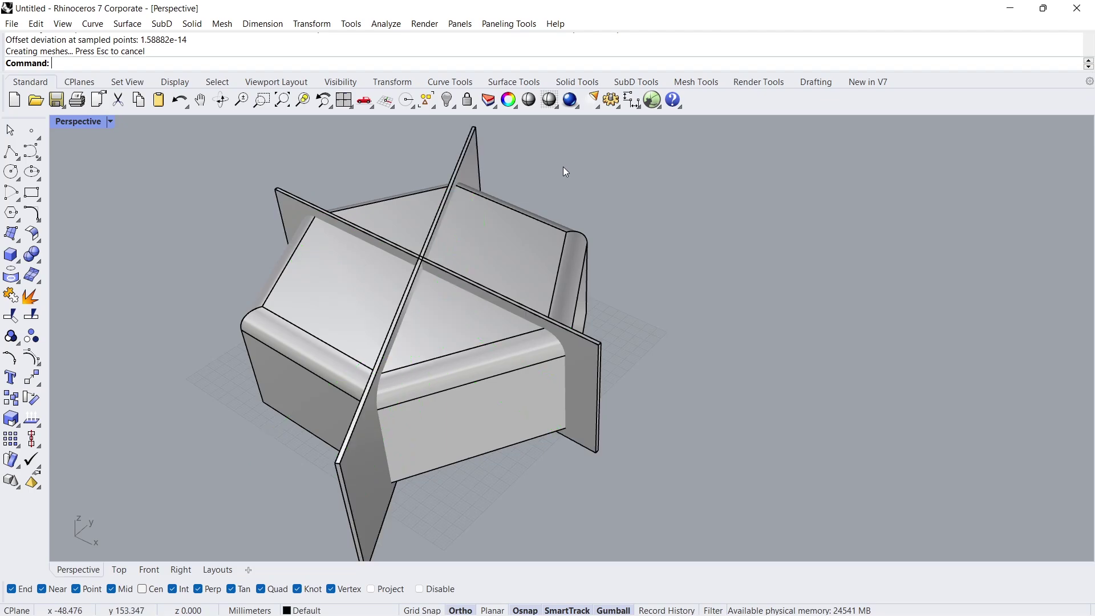
{"action": "left_click", "coordinate": [38, 260]}
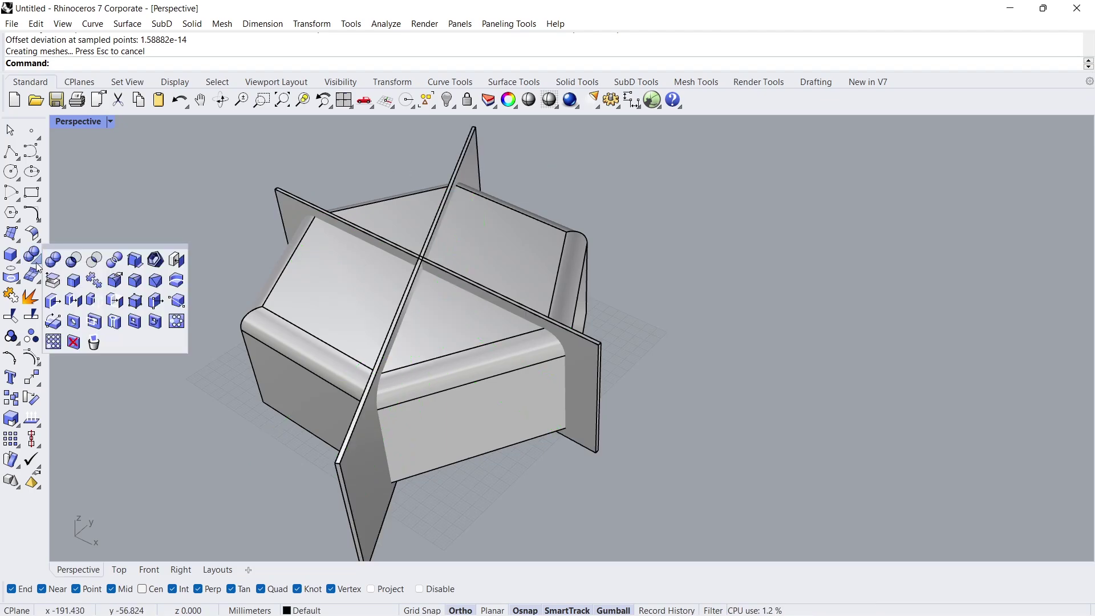
Boolean-subtract both cutting slabs from the rounded hexagonal shell.
{"action": "left_click", "coordinate": [75, 262]}
{"action": "left_click", "coordinate": [309, 318]}
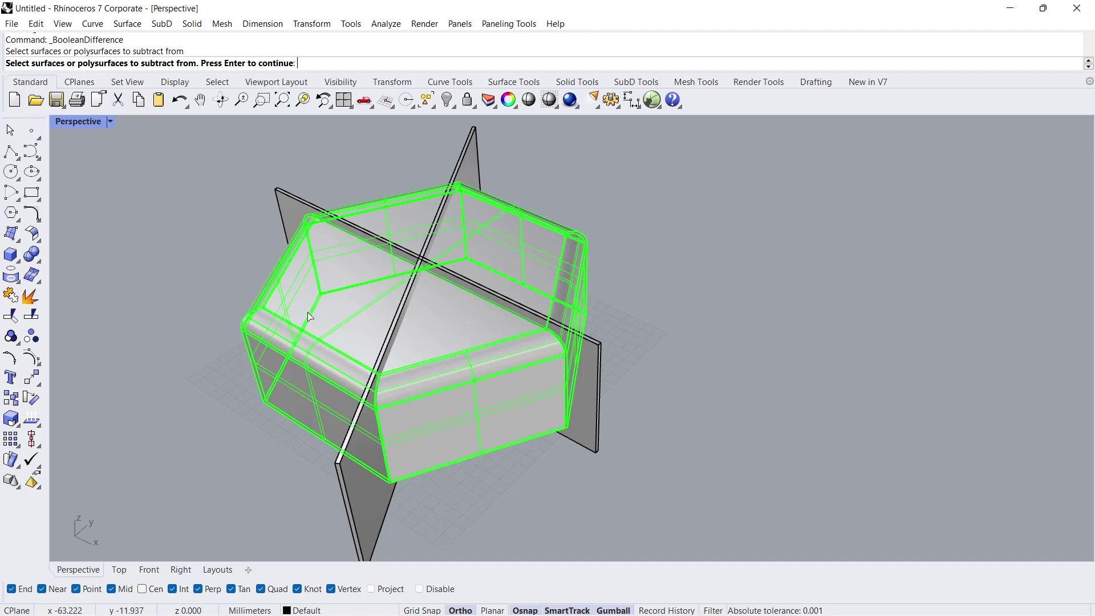
{"action": "key", "text": "Return"}
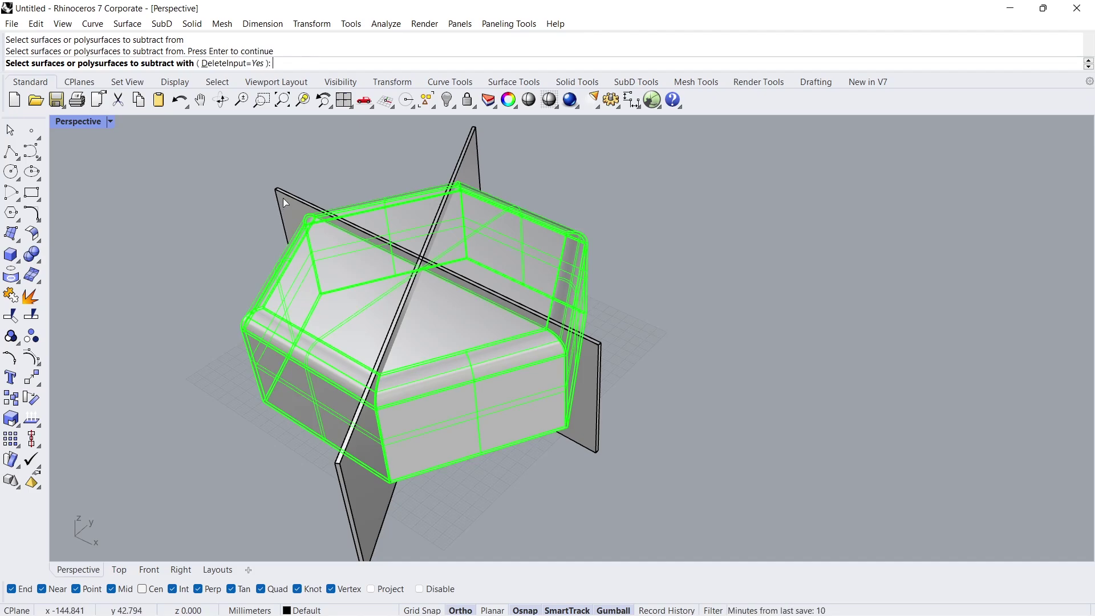
{"action": "left_click", "coordinate": [283, 198]}
{"action": "left_click", "coordinate": [471, 161]}
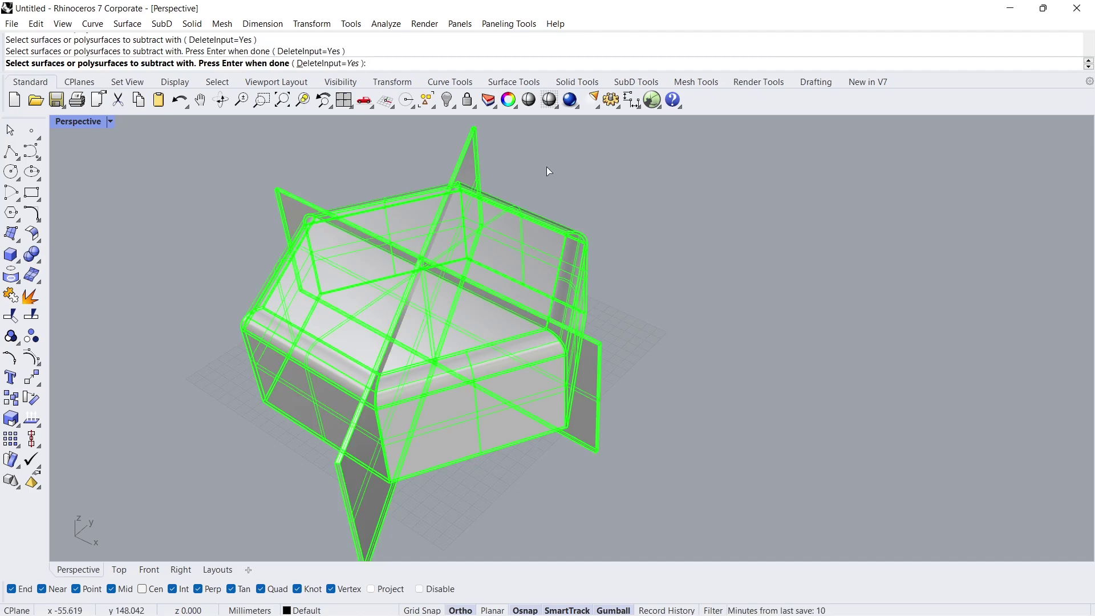
{"action": "key", "text": "Return"}
Delete the two unwanted pieces and the outline curve, keeping one wedge section.
{"action": "left_click", "coordinate": [355, 270]}
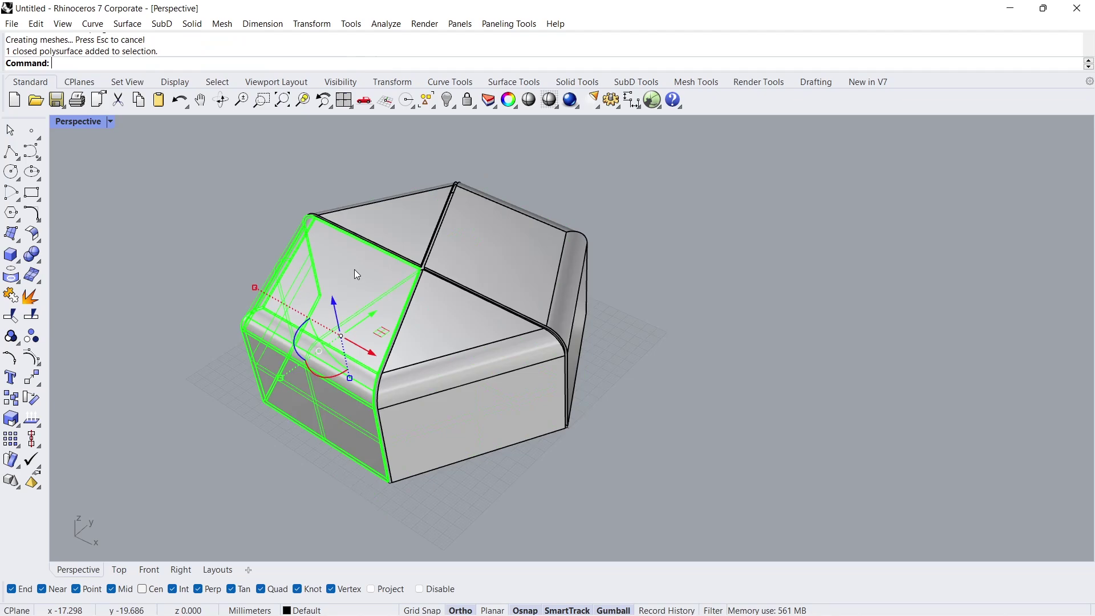
{"action": "left_click", "coordinate": [389, 221], "text": "shift"}
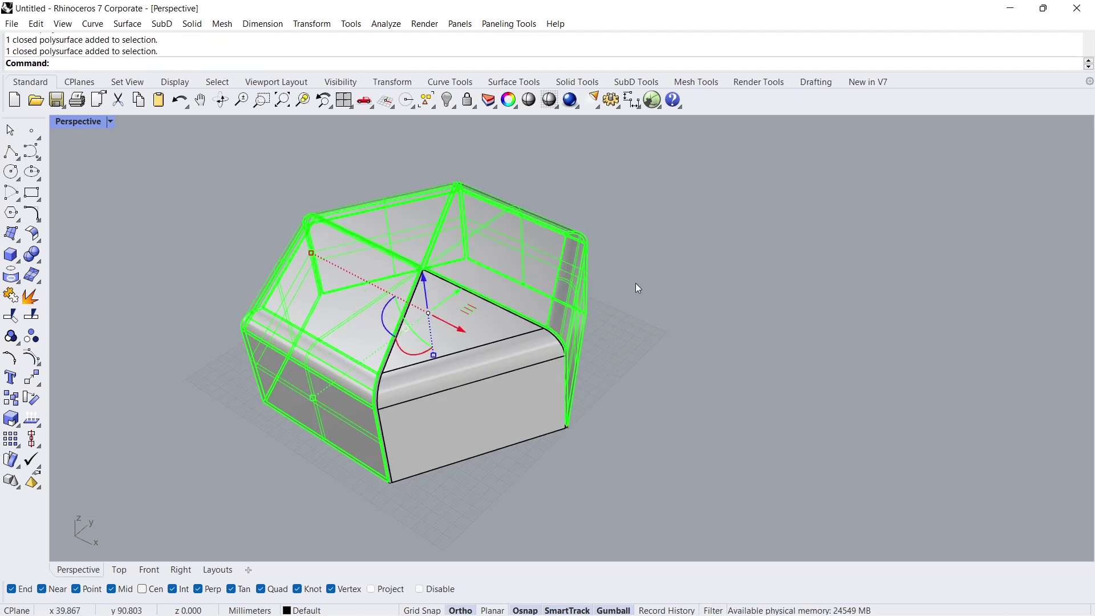
{"action": "key", "text": "Delete"}
{"action": "left_click", "coordinate": [293, 345]}
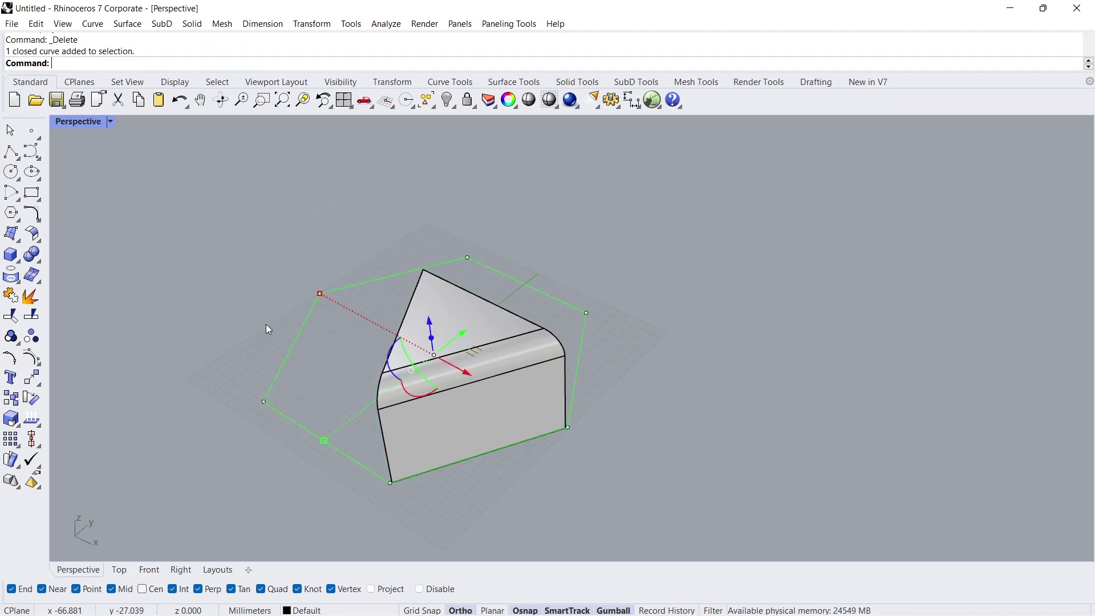
{"action": "key", "text": "Delete"}
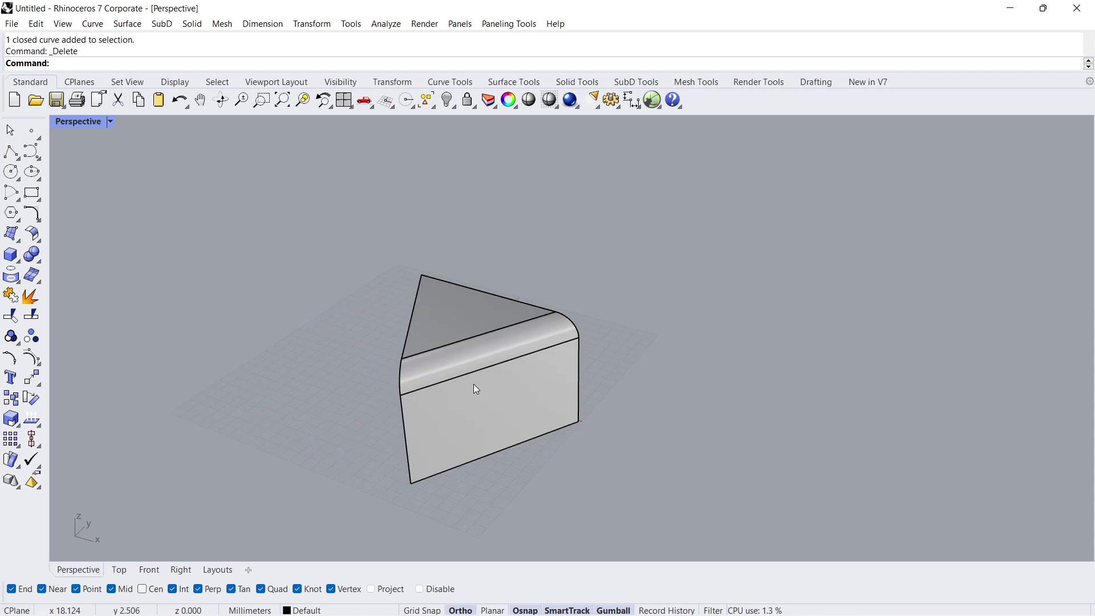
{"action": "left_click", "coordinate": [477, 389]}
{"action": "scroll", "coordinate": [468, 407], "scroll_direction": "up", "scroll_amount": 2}
{"action": "scroll", "coordinate": [454, 394], "scroll_direction": "up", "scroll_amount": 2}
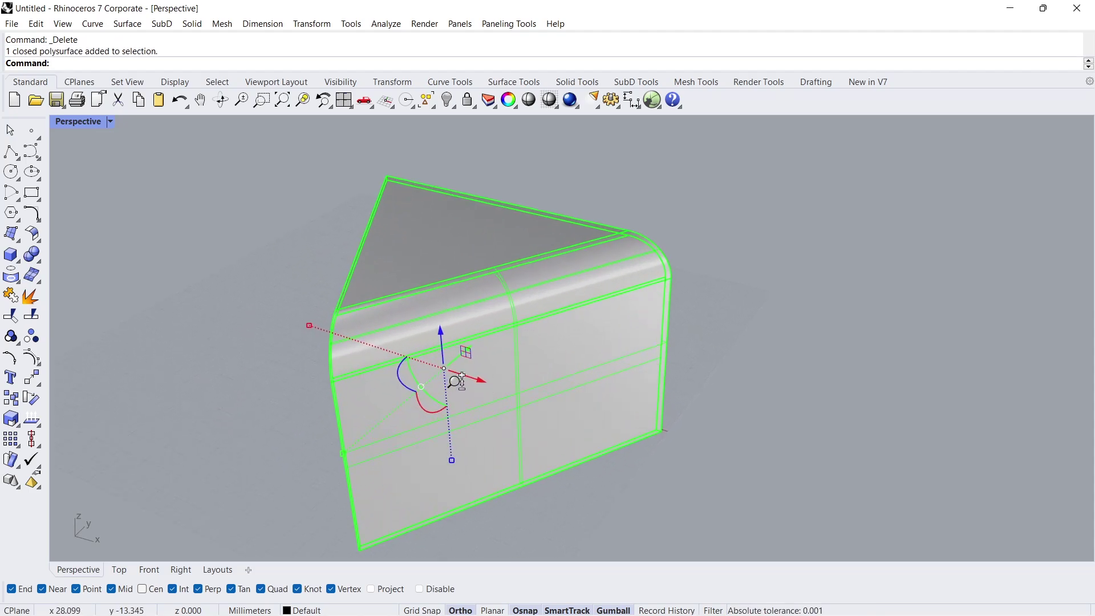
{"action": "scroll", "coordinate": [436, 376], "scroll_direction": "up", "scroll_amount": 2}
{"action": "scroll", "coordinate": [401, 353], "scroll_direction": "up", "scroll_amount": 2}
{"action": "left_click", "coordinate": [248, 381]}
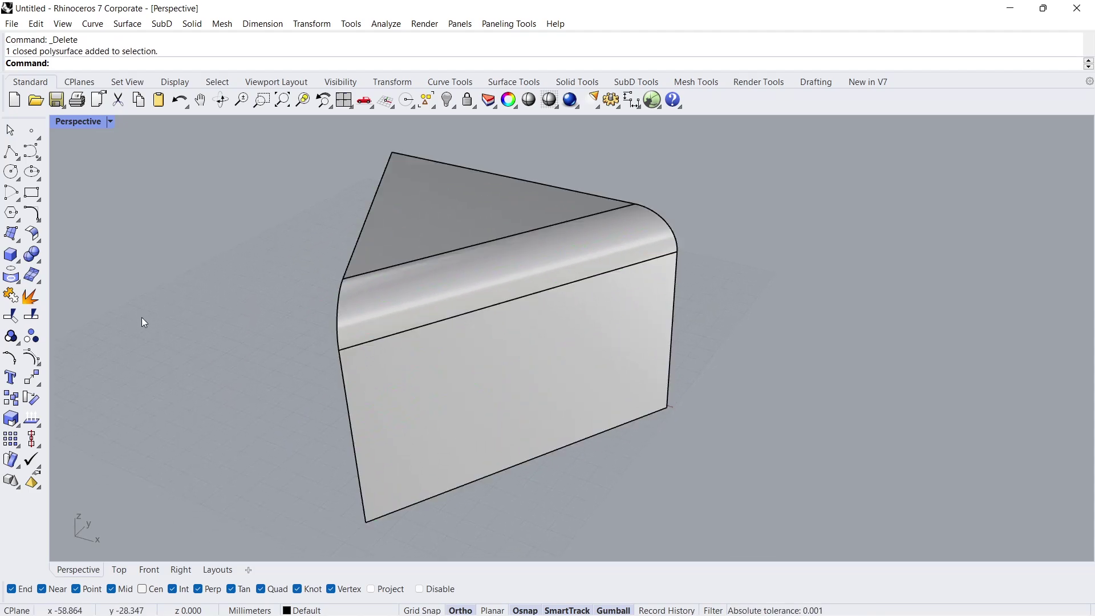
{"action": "left_click", "coordinate": [12, 155]}
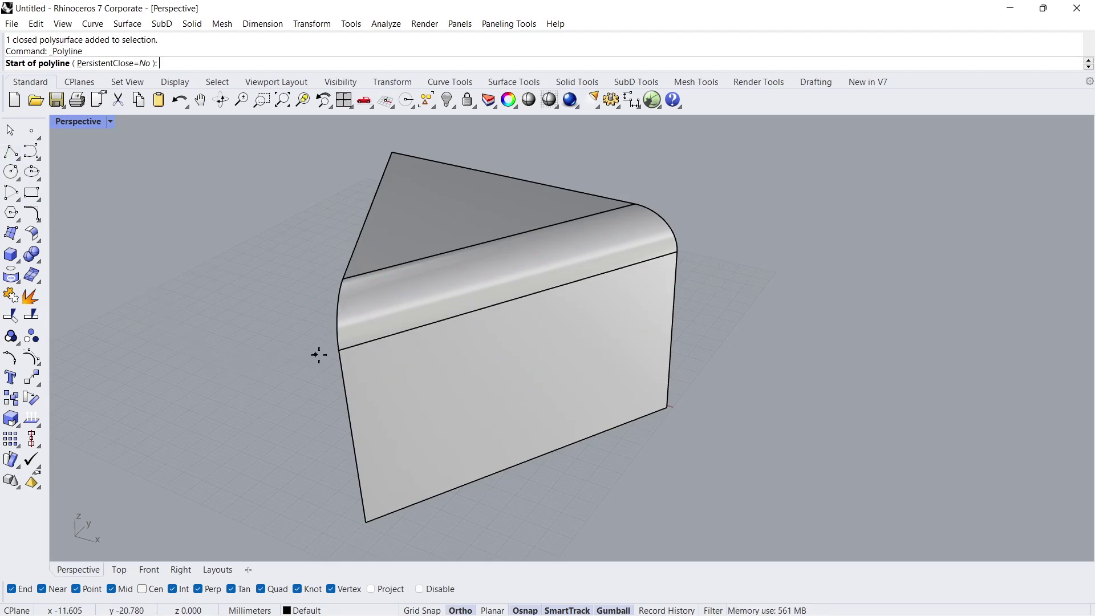
Draw a closed triangular polyline at the wedge front face's lower-left corner, then select it.
{"action": "left_click", "coordinate": [345, 392]}
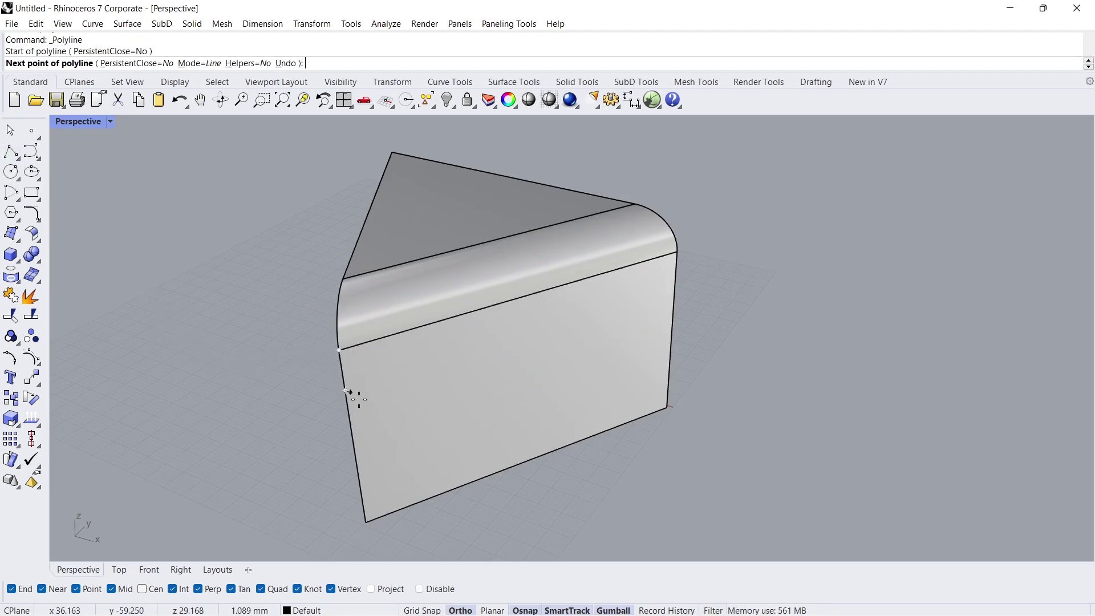
{"action": "left_click", "coordinate": [505, 470]}
{"action": "left_click", "coordinate": [366, 521]}
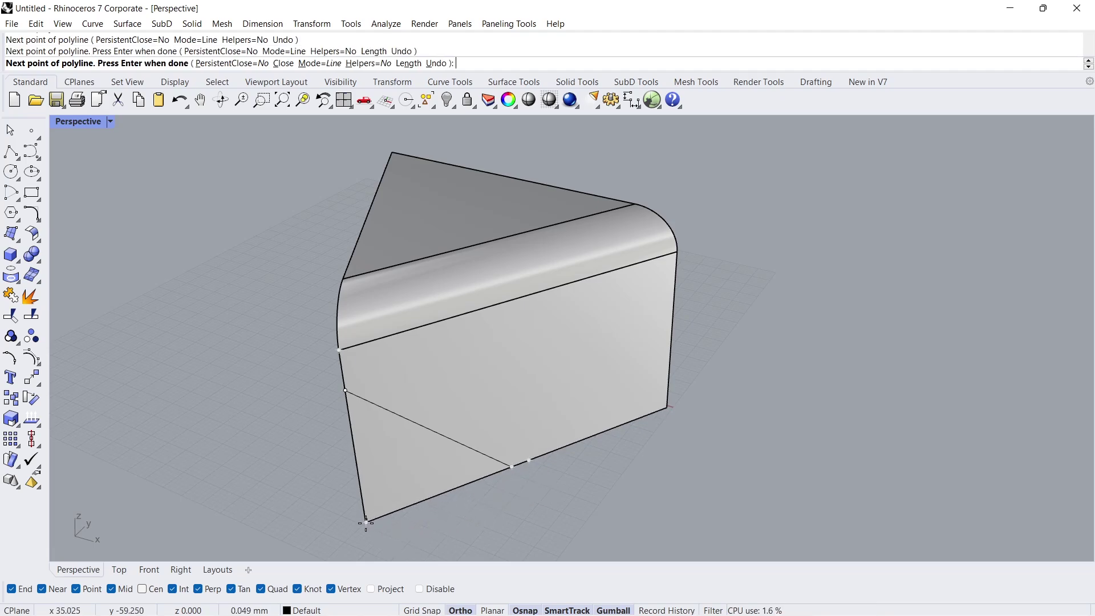
{"action": "type", "text": "c"}
{"action": "key", "text": "Return"}
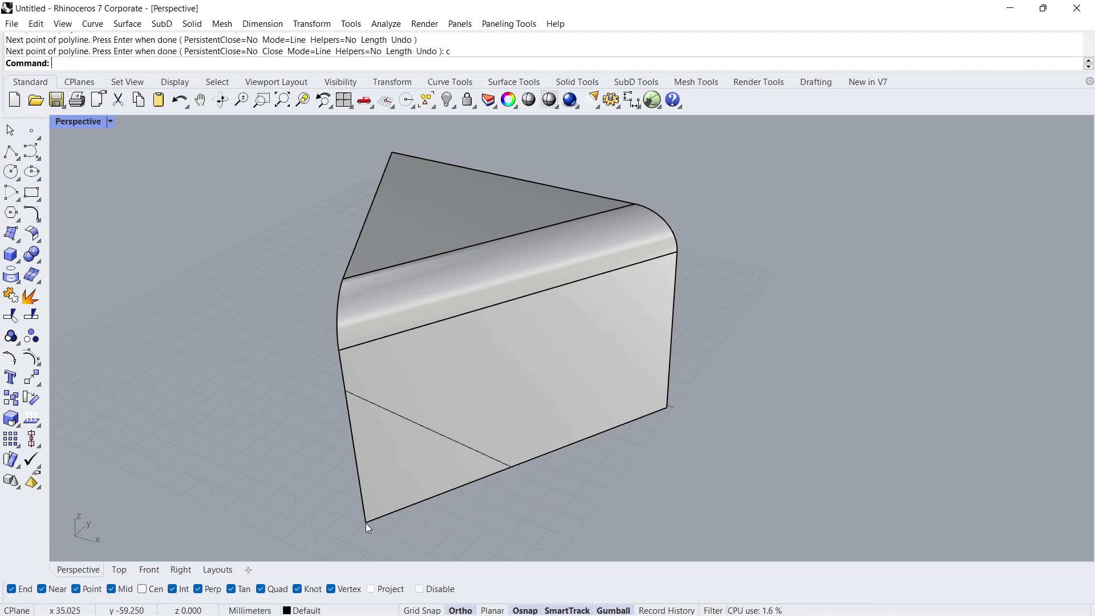
{"action": "left_click_drag", "start_coordinate": [301, 373], "coordinate": [555, 542]}
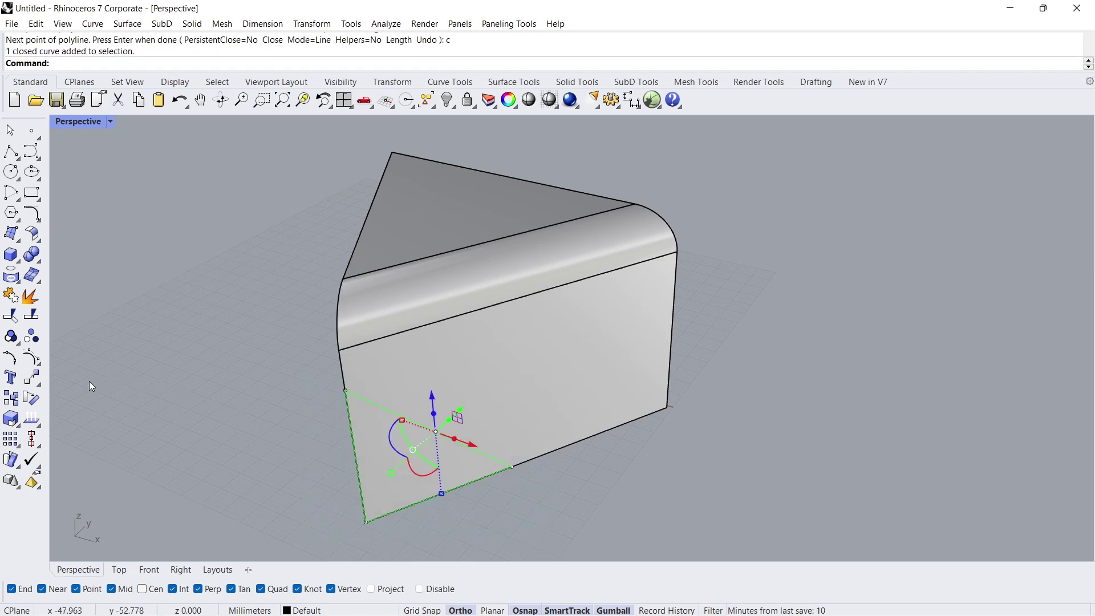
Mirror the triangle through its top vertex onto the opposite bottom corner, then select the copy.
{"action": "left_click", "coordinate": [36, 381]}
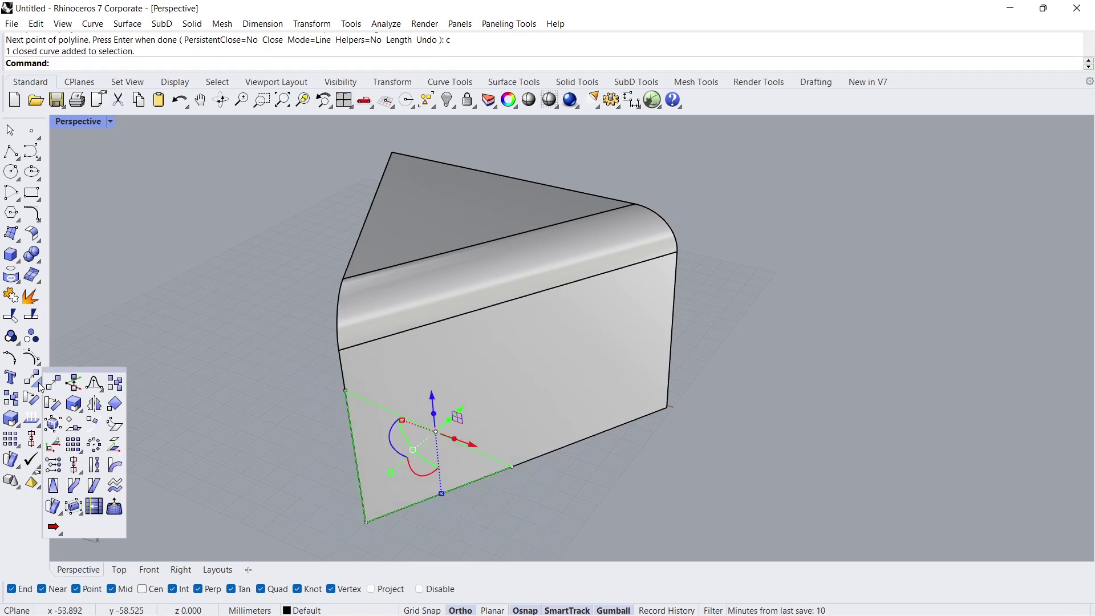
{"action": "left_click", "coordinate": [84, 404]}
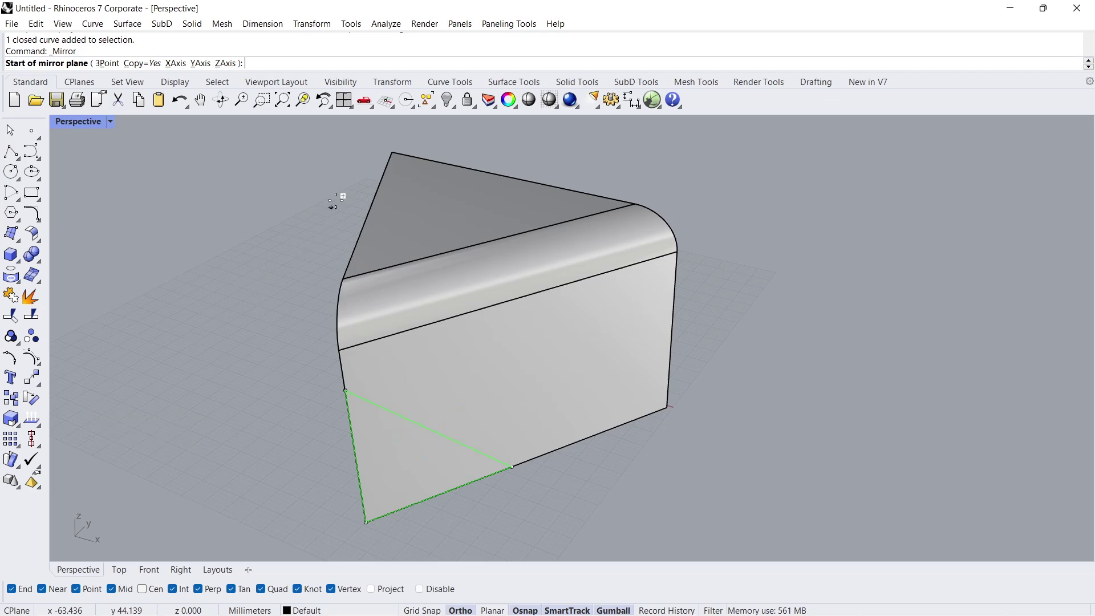
{"action": "left_click", "coordinate": [391, 153]}
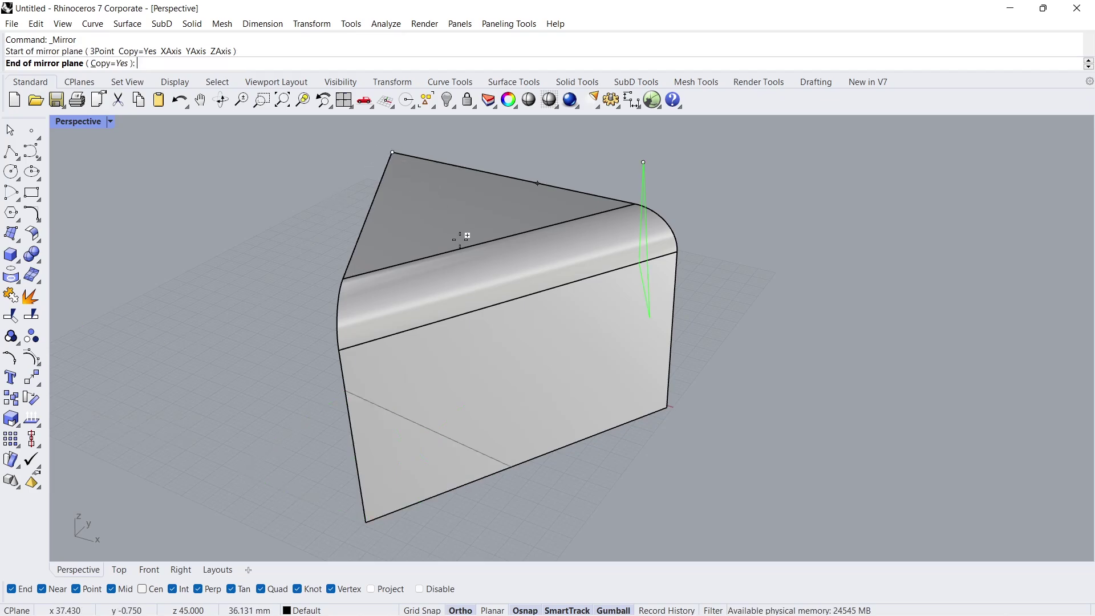
{"action": "left_click", "coordinate": [496, 242]}
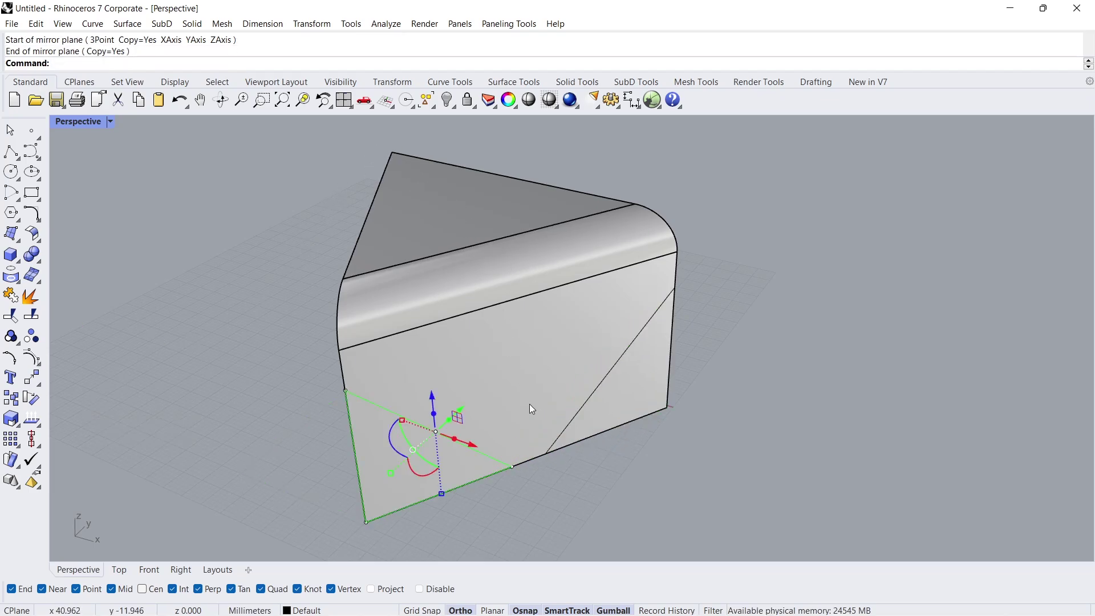
{"action": "left_click", "coordinate": [574, 415], "text": "shift"}
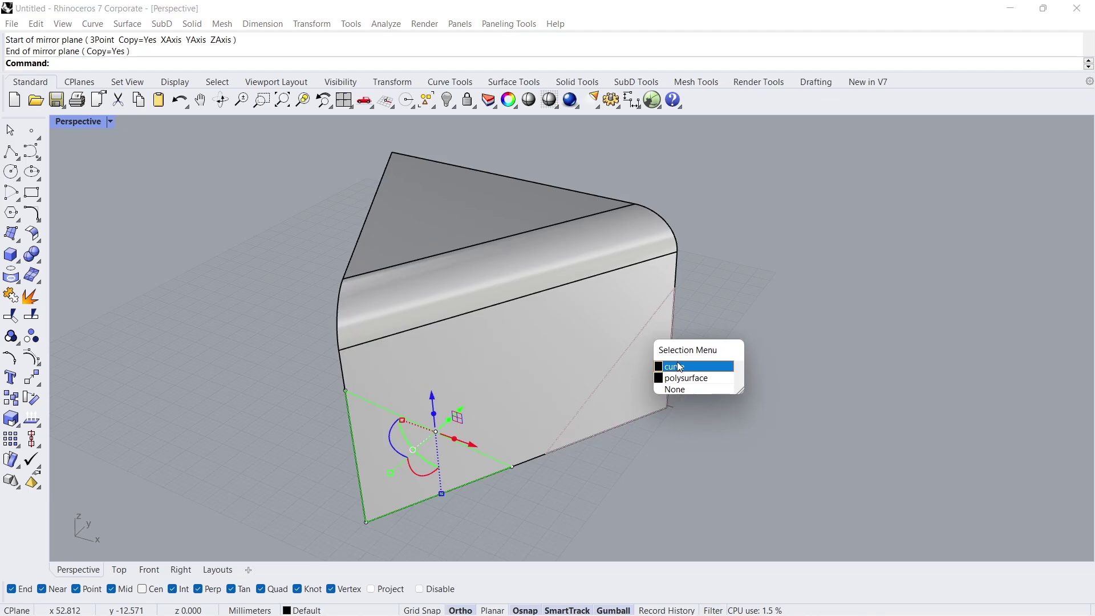
{"action": "right_click_drag", "start_coordinate": [455, 416], "coordinate": [486, 399]}
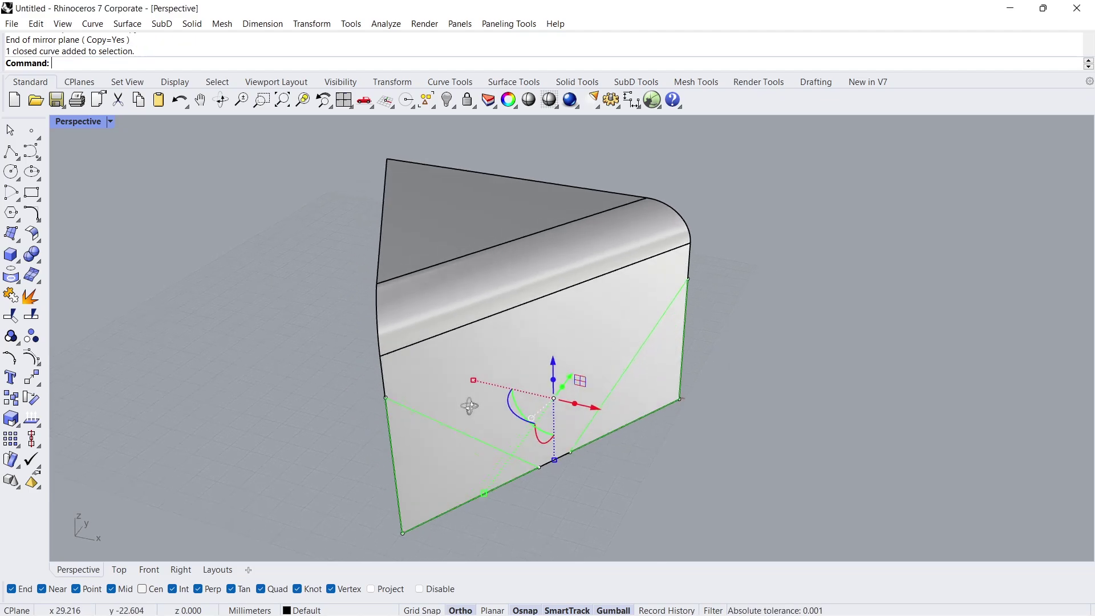
{"action": "left_click", "coordinate": [18, 262]}
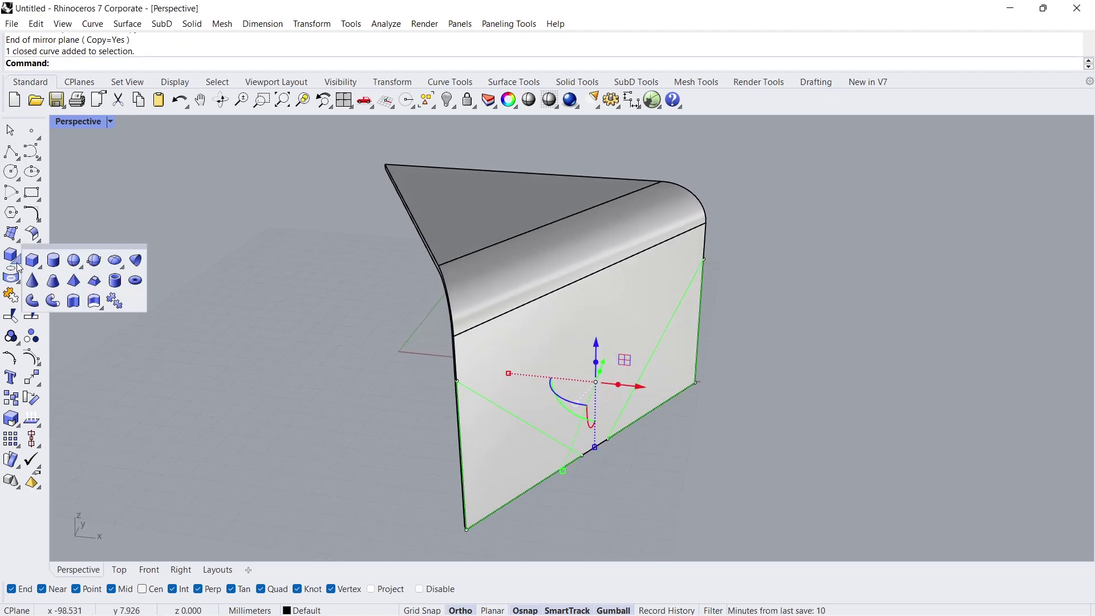
Extrude both triangles into solids through the wedge and delete their outline curves.
{"action": "left_click", "coordinate": [69, 303]}
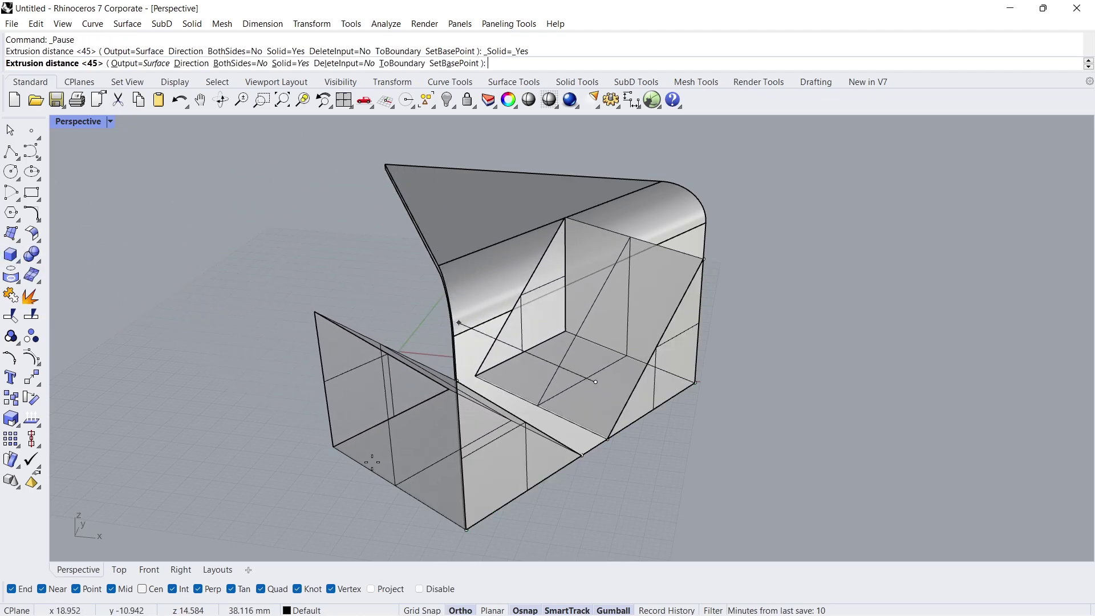
{"action": "left_click", "coordinate": [387, 473]}
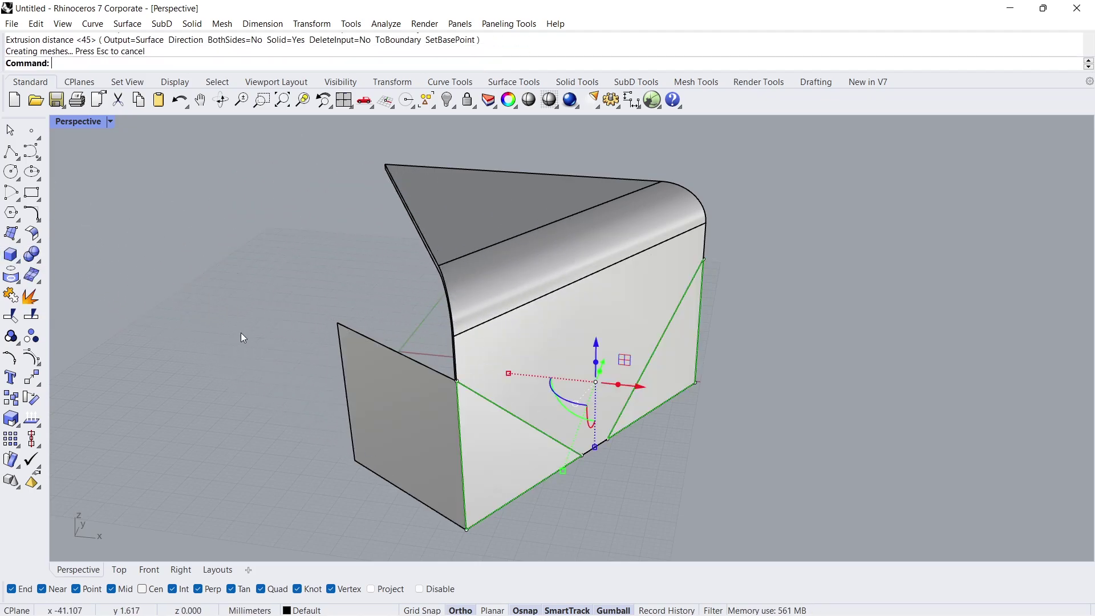
{"action": "key", "text": "Delete"}
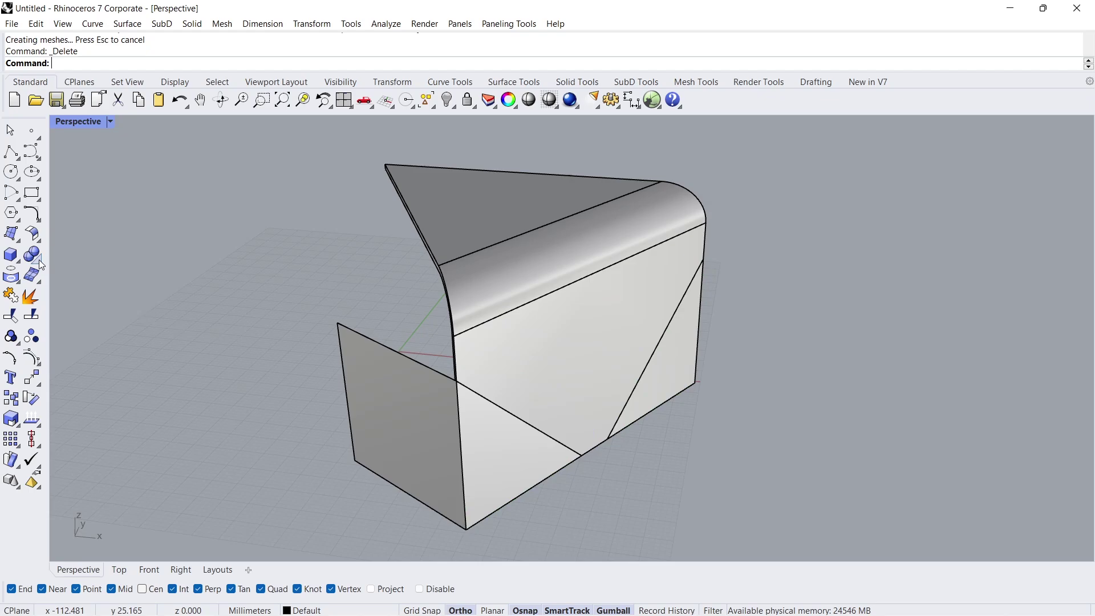
{"action": "left_click", "coordinate": [39, 262]}
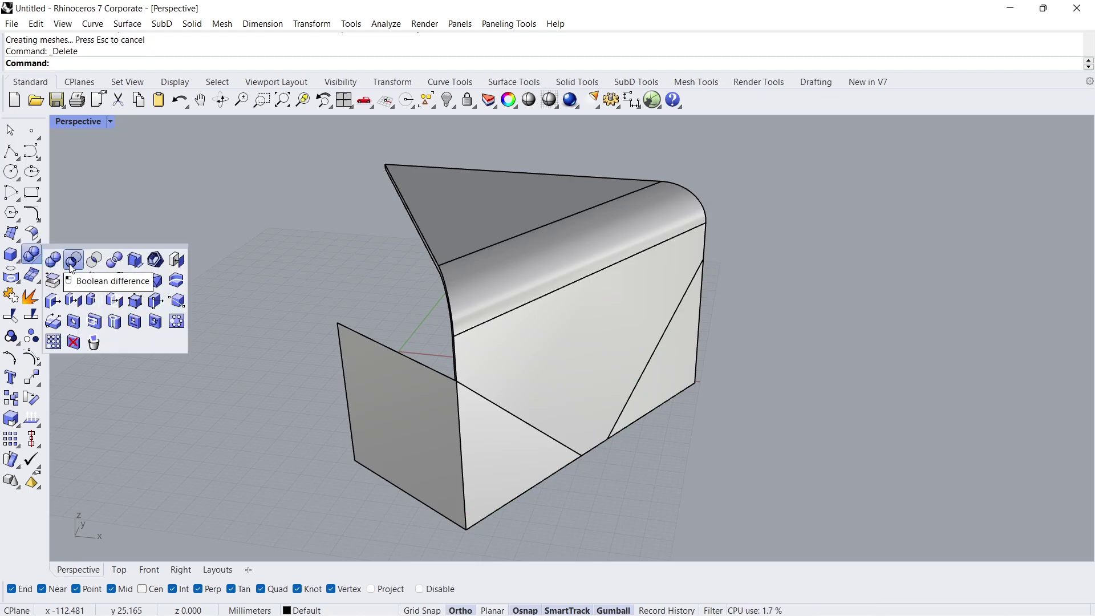
Boolean-subtract the left and right triangular corner solids from the wedge section.
{"action": "left_click", "coordinate": [73, 260]}
{"action": "left_click", "coordinate": [477, 323]}
{"action": "key", "text": "Return"}
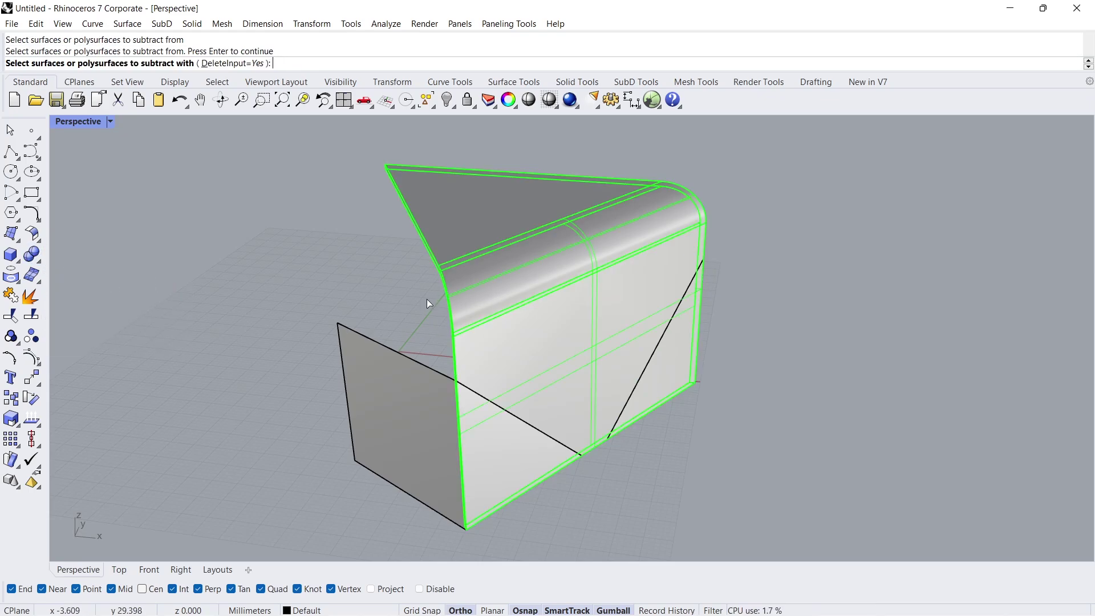
{"action": "left_click", "coordinate": [389, 387]}
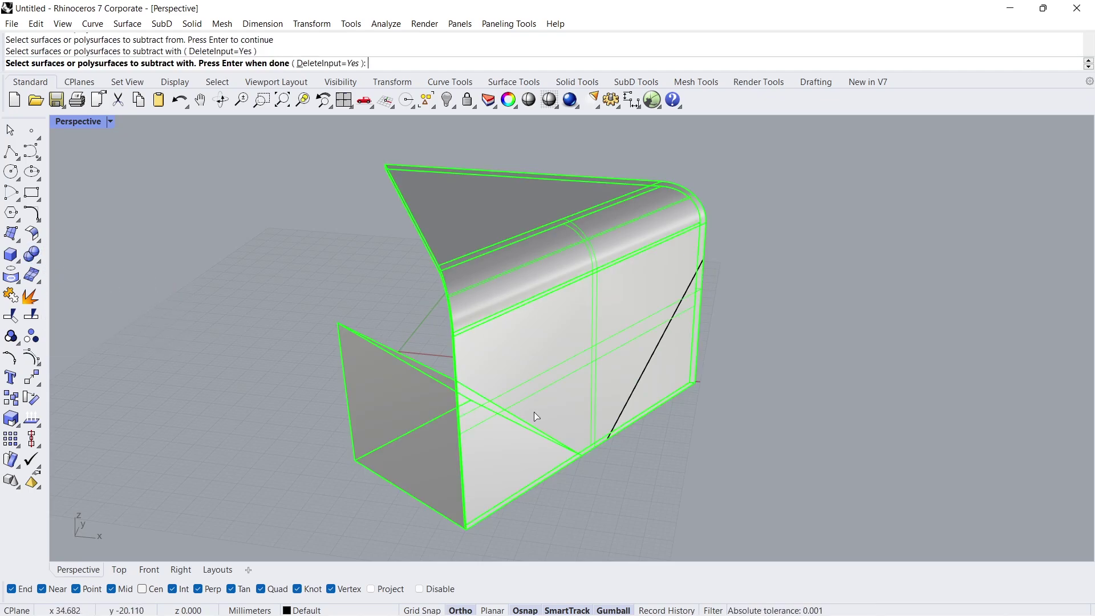
{"action": "left_click", "coordinate": [671, 370]}
{"action": "key", "text": "Return"}
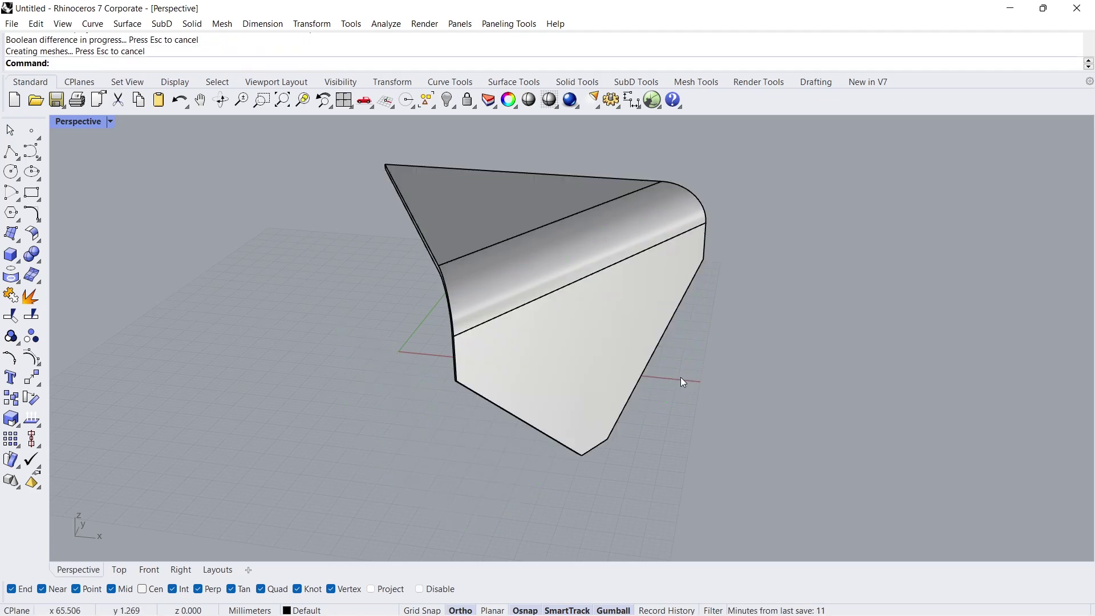
Orbit to inspect the trimmed wedge, then undo the last operation.
{"action": "right_click_drag", "start_coordinate": [443, 301], "coordinate": [389, 278]}
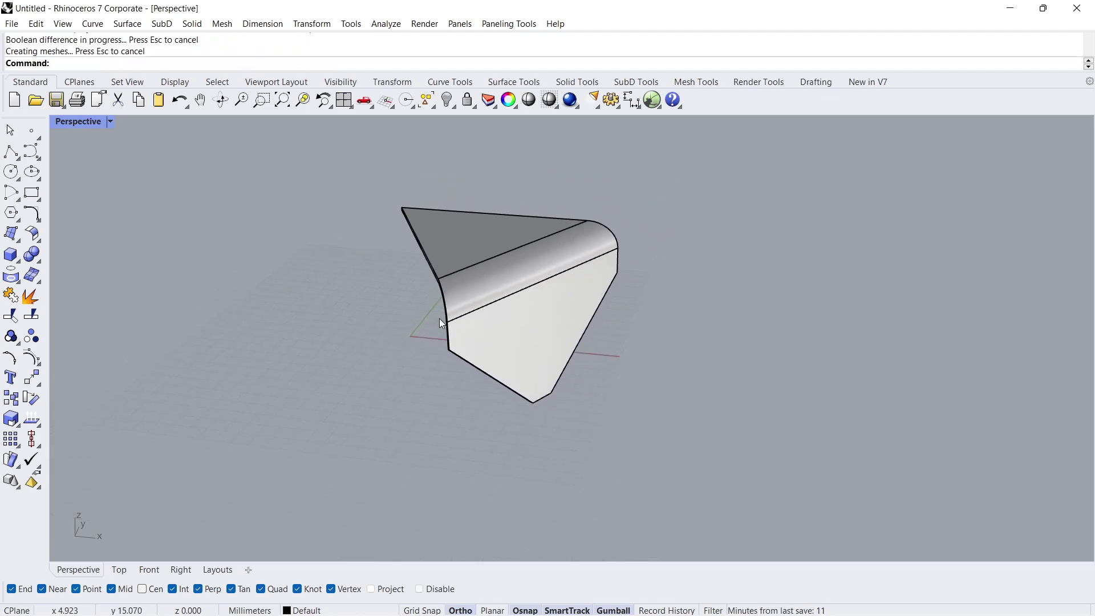
{"action": "key", "text": "ctrl+z"}
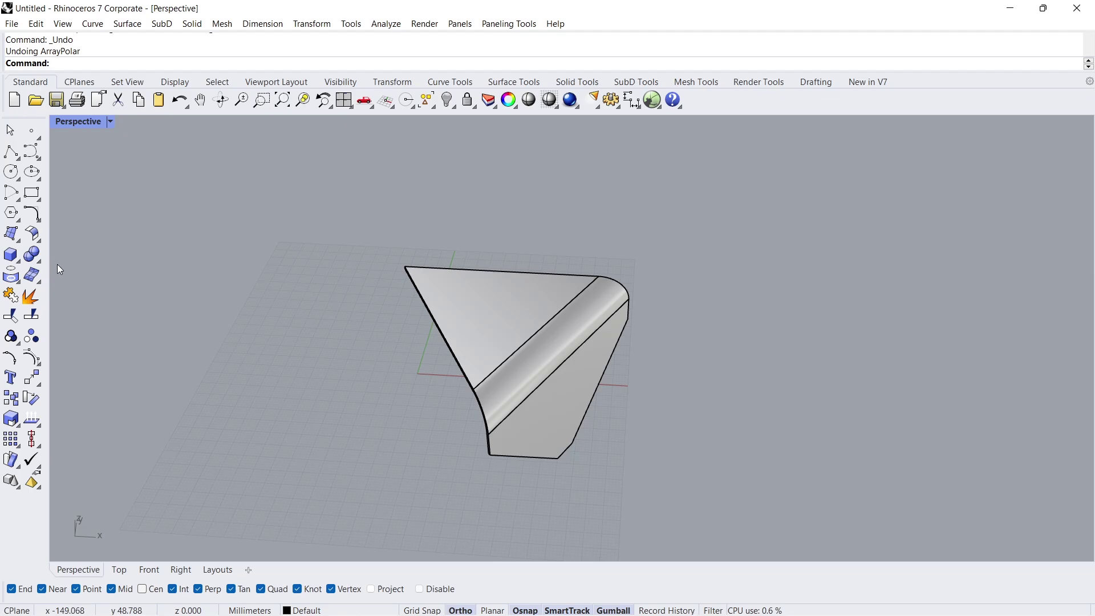
{"action": "left_click", "coordinate": [39, 261]}
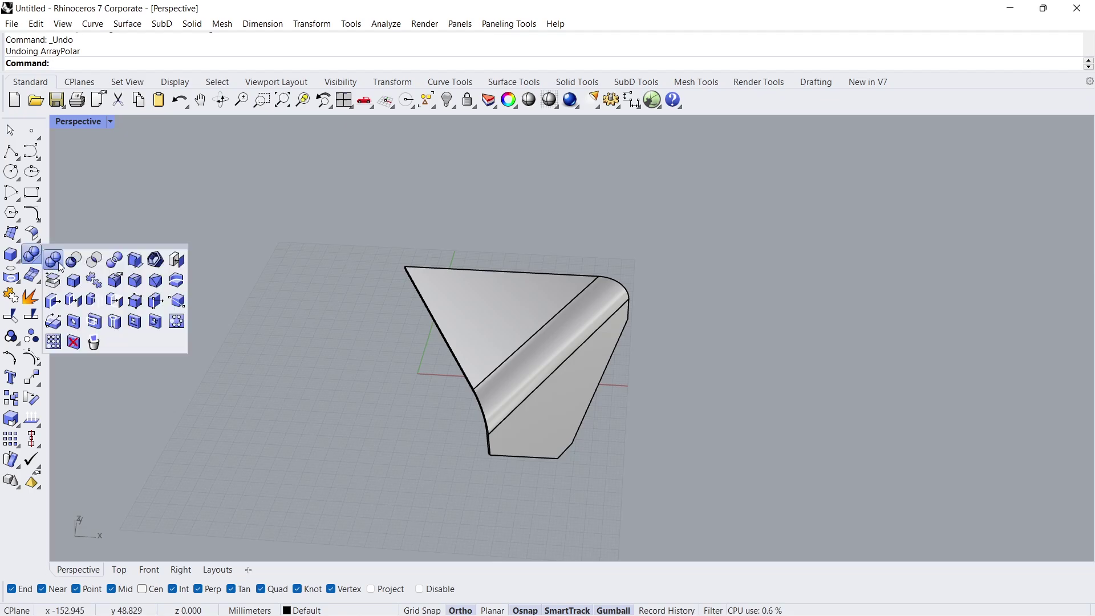
Fillet all edges of the trimmed wedge with radius 0.15 and orbit to inspect.
{"action": "left_click", "coordinate": [134, 281]}
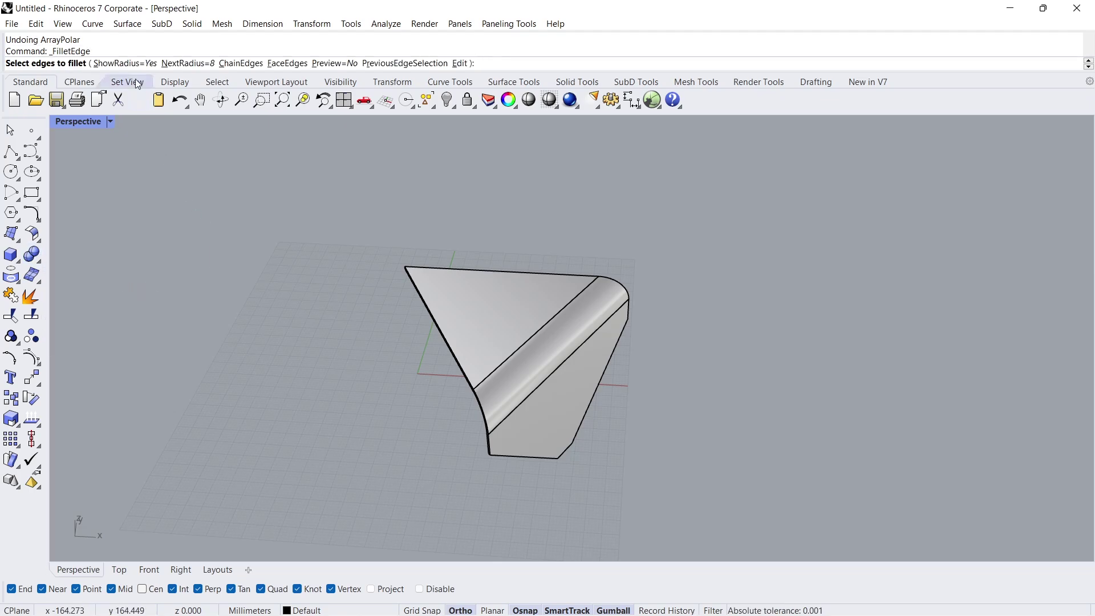
{"action": "left_click", "coordinate": [190, 64]}
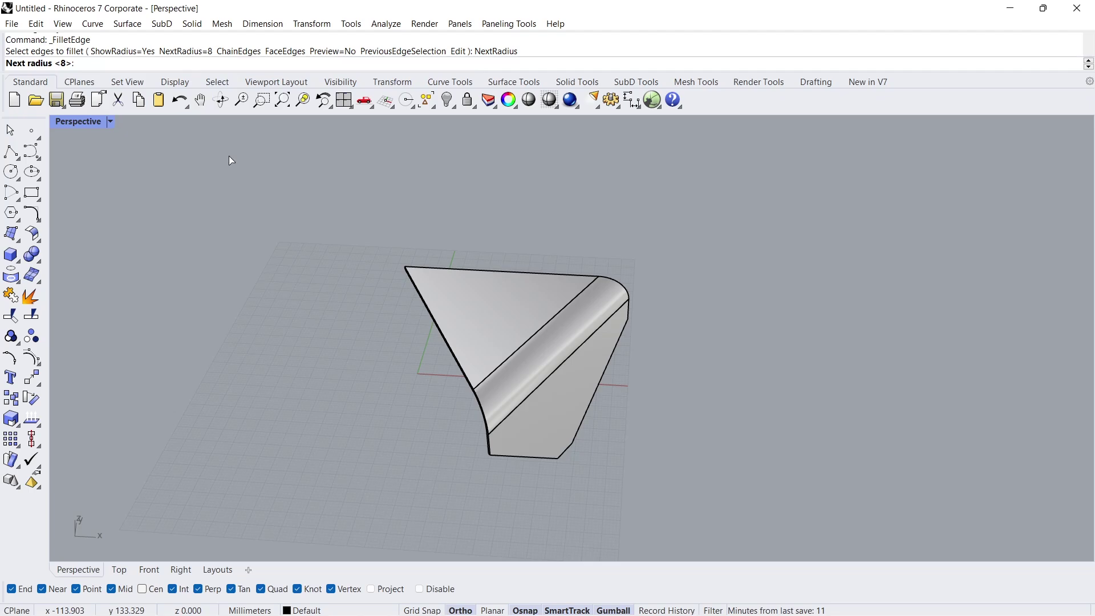
{"action": "type", "text": ".15"}
{"action": "key", "text": "Return"}
{"action": "left_click_drag", "start_coordinate": [317, 204], "coordinate": [718, 516]}
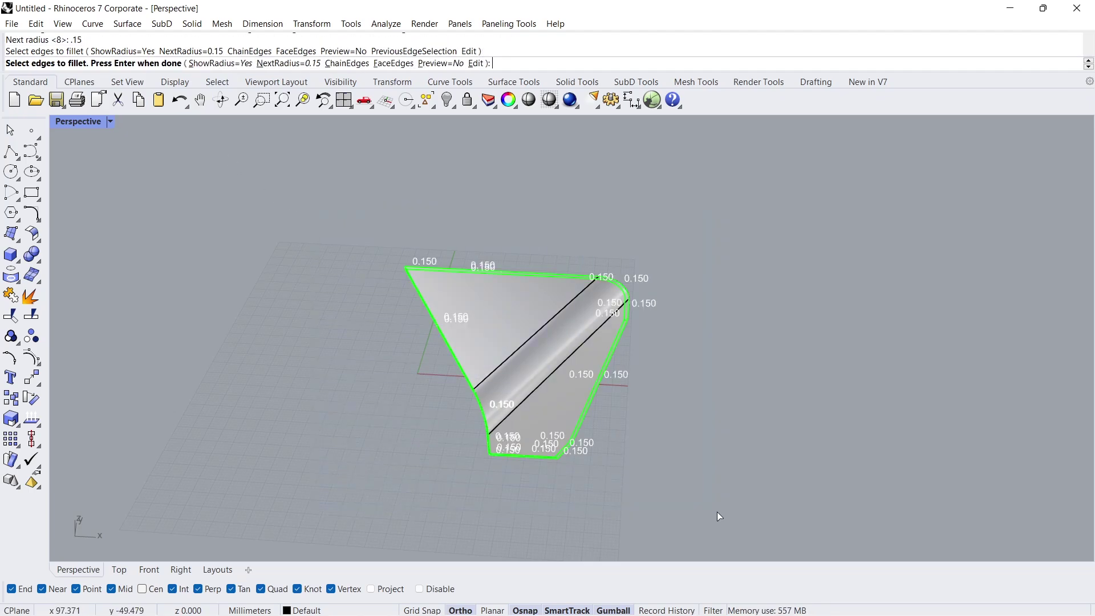
{"action": "key", "text": "Return"}
{"action": "key", "text": "Return"}
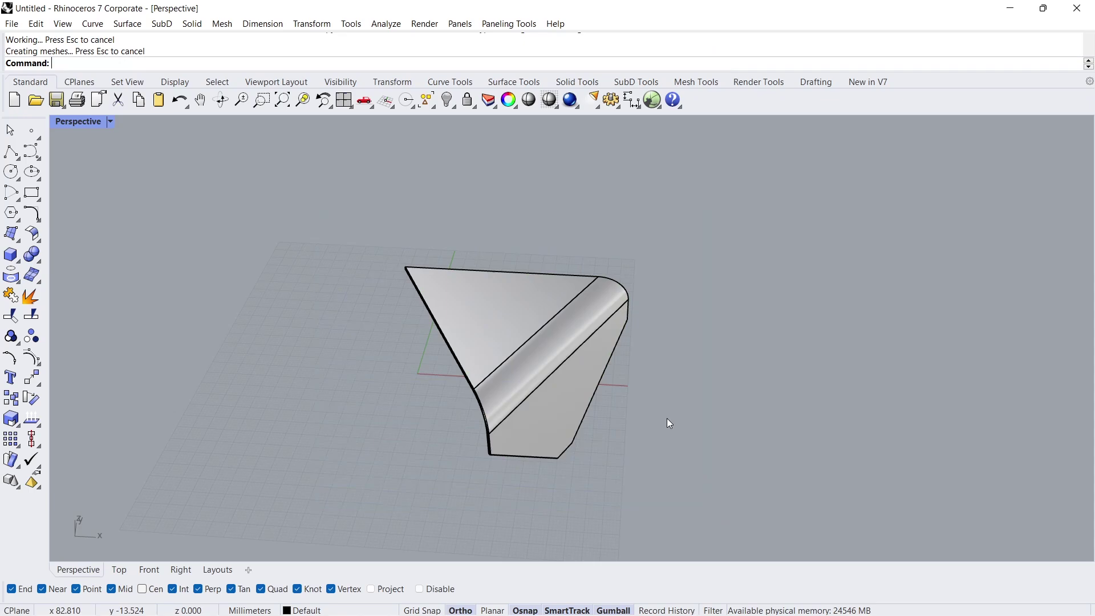
{"action": "right_click_drag", "start_coordinate": [477, 448], "coordinate": [550, 342]}
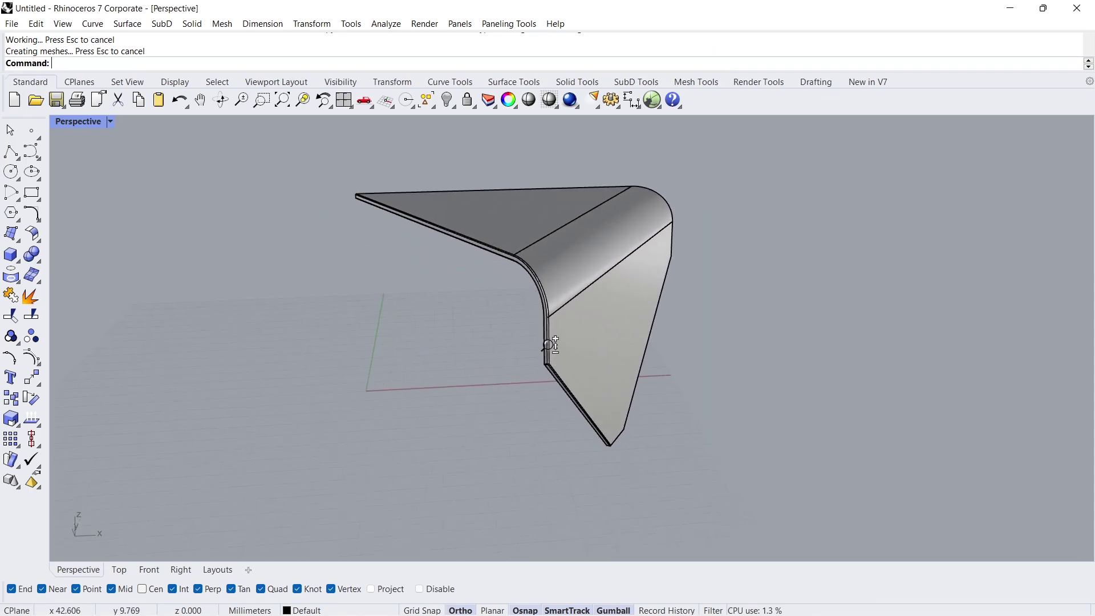
{"action": "scroll", "coordinate": [550, 307], "scroll_direction": "up", "scroll_amount": 5}
{"action": "scroll", "coordinate": [551, 307], "scroll_direction": "up", "scroll_amount": 2}
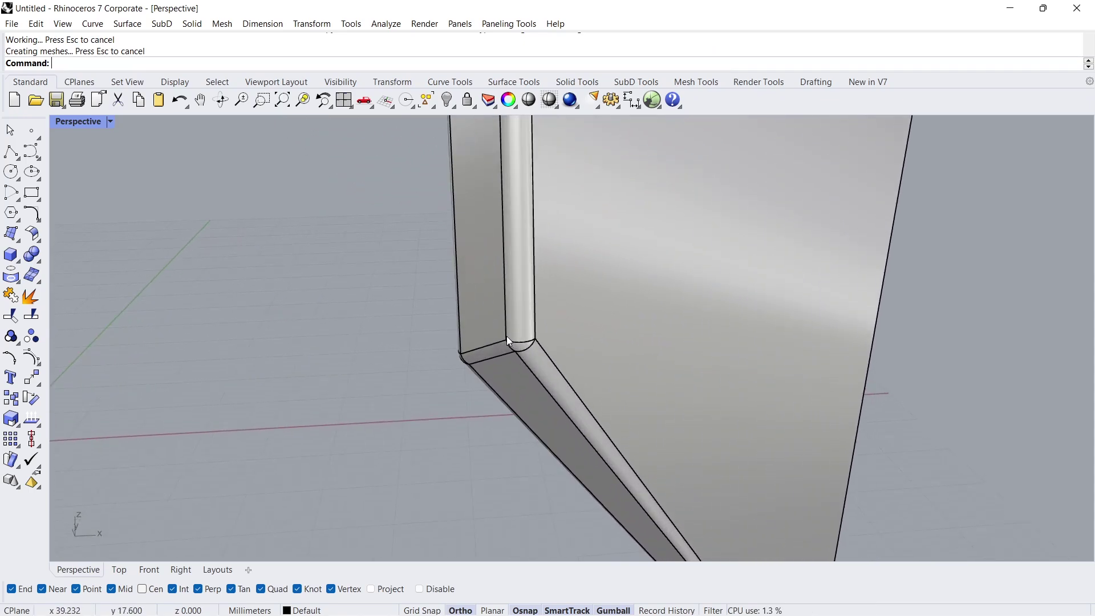
{"action": "scroll", "coordinate": [506, 336], "scroll_direction": "down", "scroll_amount": 5}
{"action": "mouse_move", "coordinate": [509, 384]}
{"action": "right_mouse_down"}
{"action": "mouse_move", "coordinate": [513, 356]}
{"action": "mouse_move", "coordinate": [454, 282]}
{"action": "mouse_move", "coordinate": [479, 317]}
{"action": "right_mouse_up"}
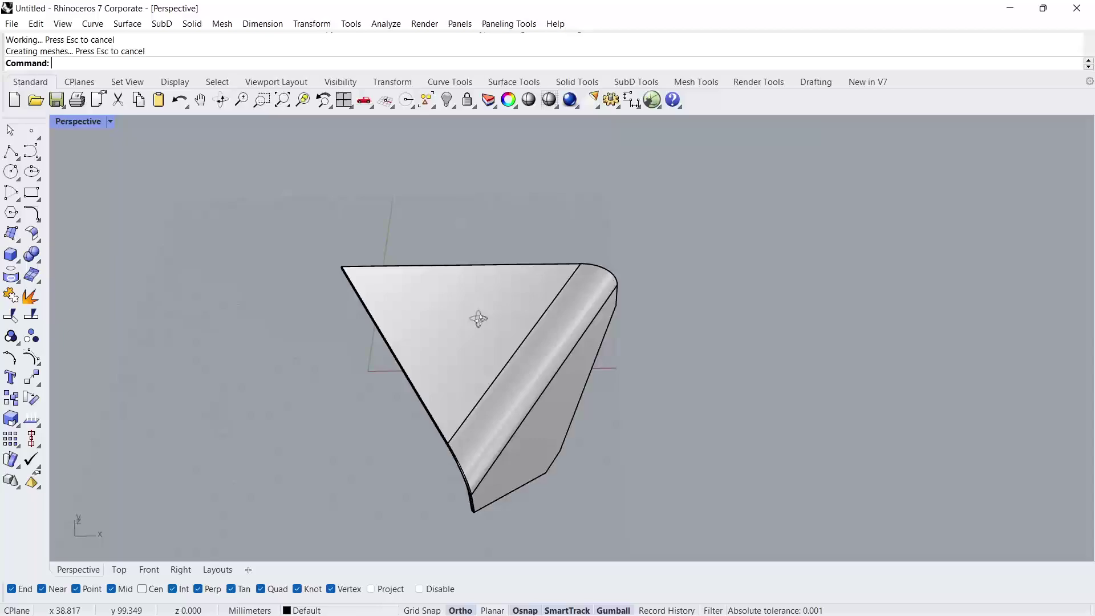
{"action": "scroll", "coordinate": [479, 311], "scroll_direction": "down", "scroll_amount": 1}
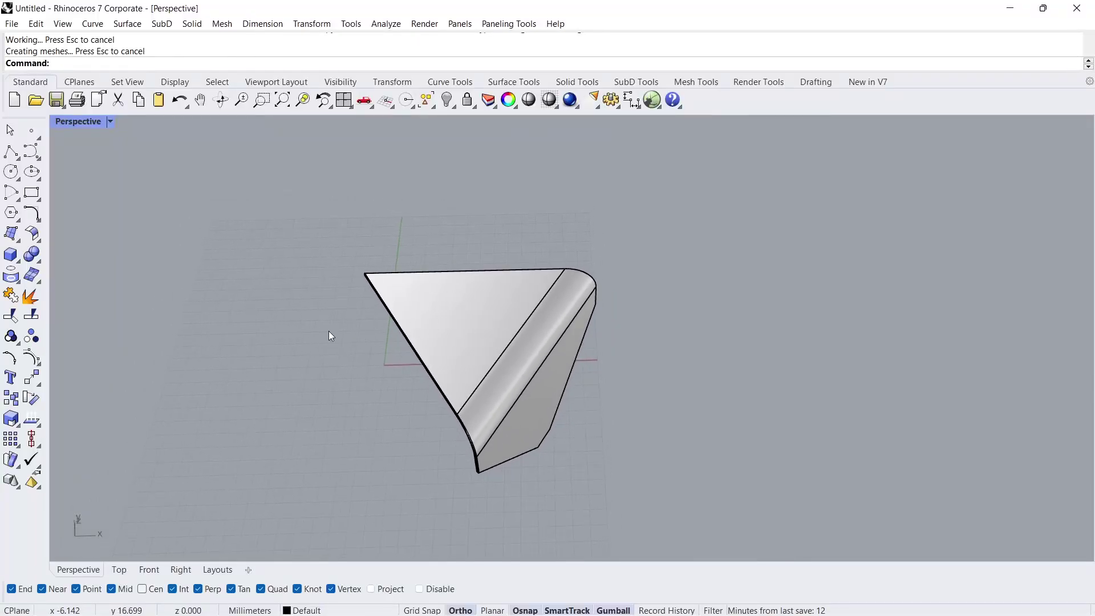
Polar-array the filleted wedge about the origin into 6 items over 360 degrees.
{"action": "left_click", "coordinate": [17, 447]}
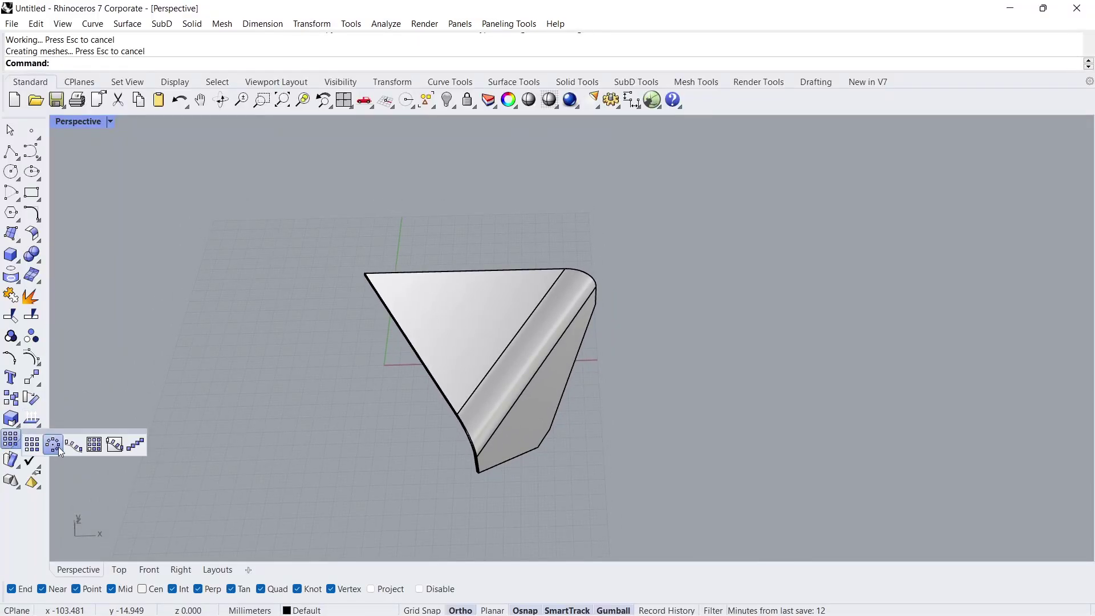
{"action": "left_click", "coordinate": [53, 447]}
{"action": "left_click", "coordinate": [467, 319]}
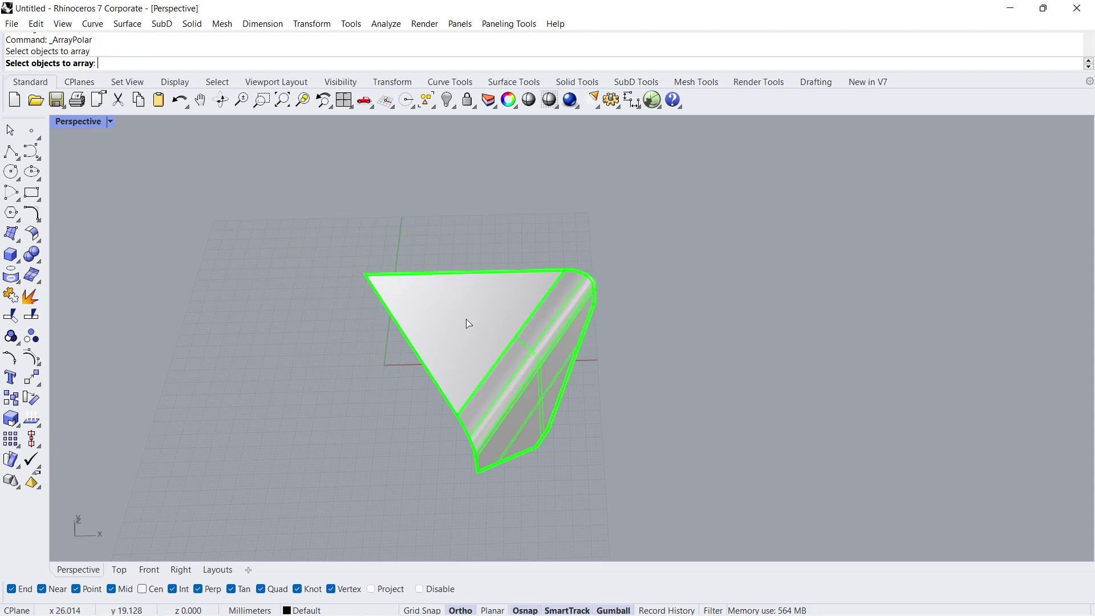
{"action": "key", "text": "Return"}
{"action": "right_click_drag", "start_coordinate": [317, 345], "coordinate": [310, 310]}
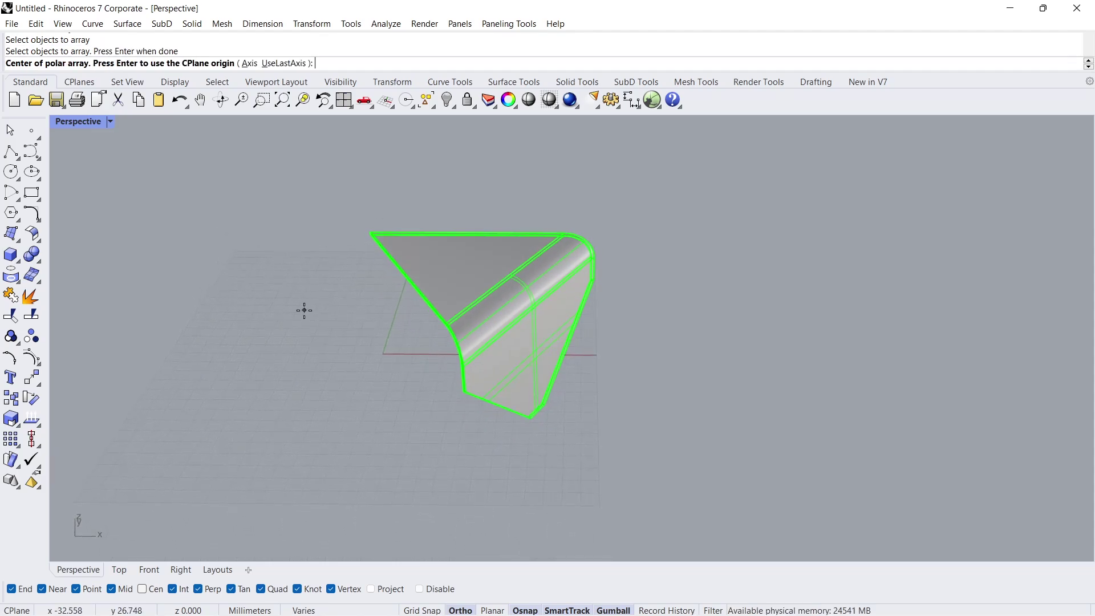
{"action": "type", "text": "0"}
{"action": "key", "text": "Return"}
{"action": "key", "text": "Return"}
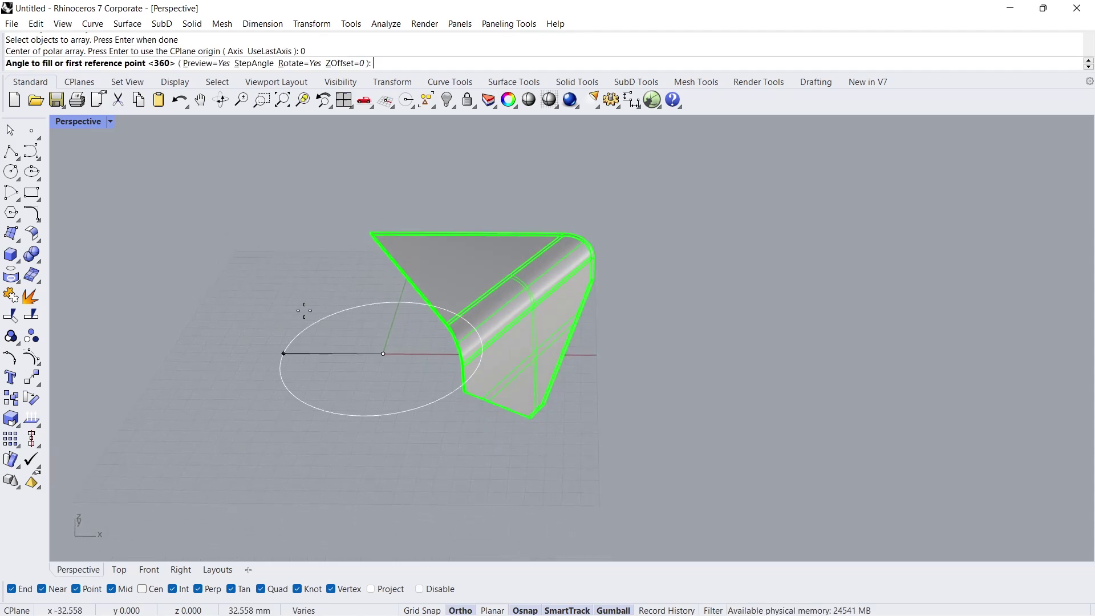
{"action": "key", "text": "Return"}
{"action": "key", "text": "Return"}
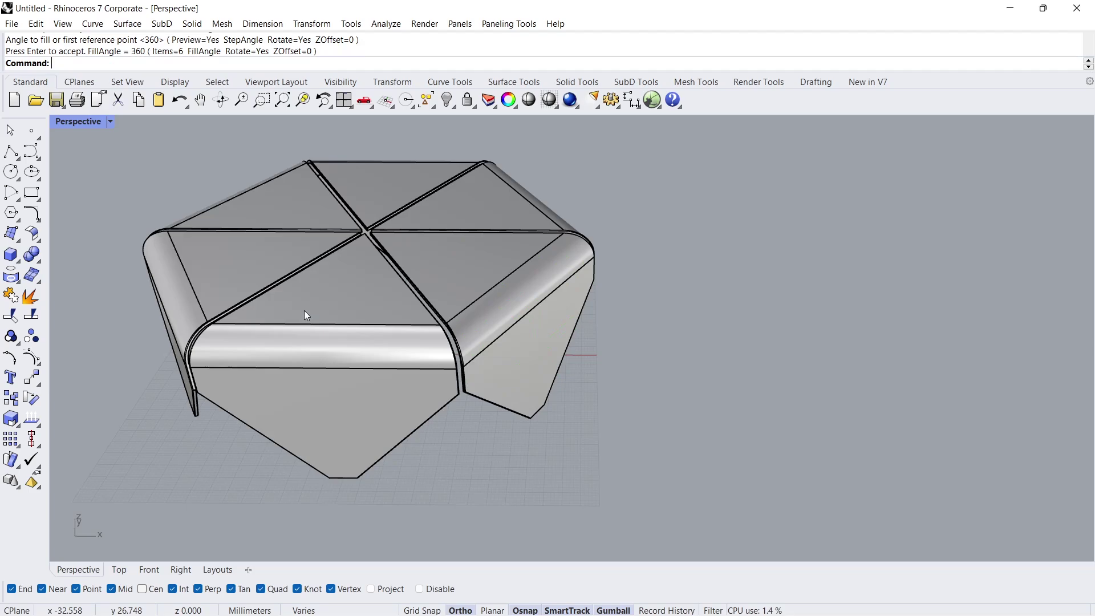
{"action": "mouse_move", "coordinate": [501, 283]}
{"action": "right_mouse_down"}
{"action": "mouse_move", "coordinate": [550, 313]}
{"action": "mouse_move", "coordinate": [484, 303]}
{"action": "mouse_move", "coordinate": [482, 325]}
{"action": "right_mouse_up"}
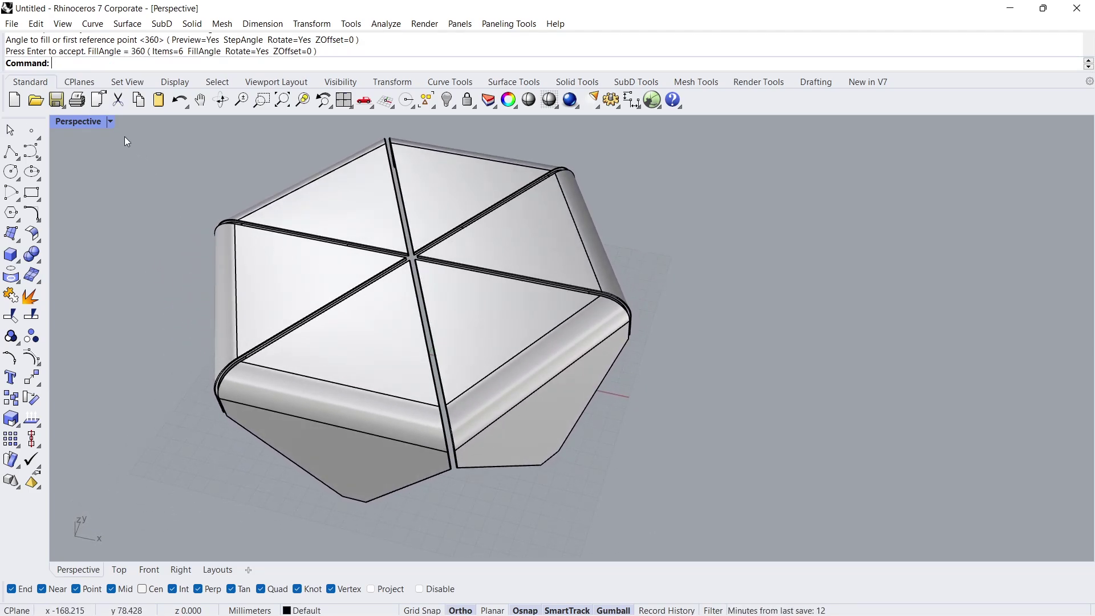
Set Perspective to Arctic display, view from above, and window-select all six polysurfaces.
{"action": "left_click", "coordinate": [110, 121]}
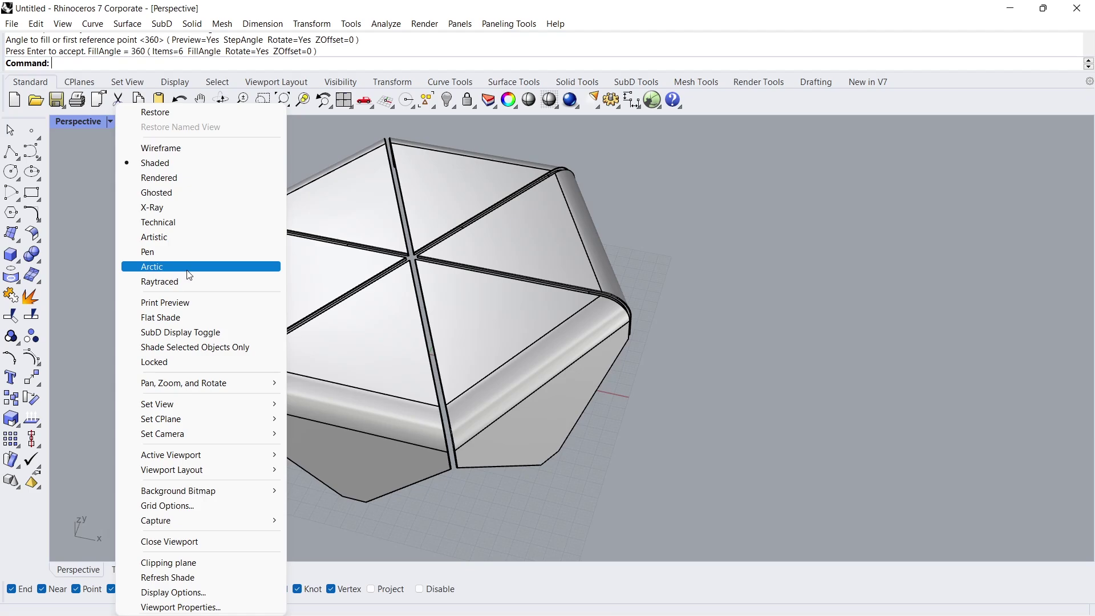
{"action": "left_click", "coordinate": [189, 270]}
{"action": "right_click_drag", "start_coordinate": [416, 318], "coordinate": [424, 254]}
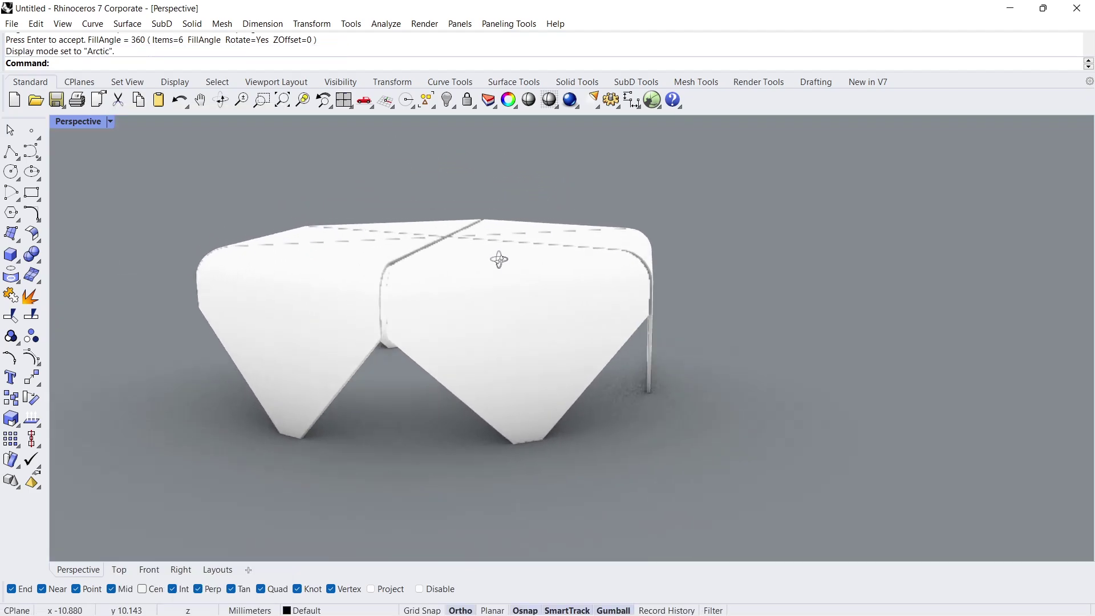
{"action": "mouse_move", "coordinate": [498, 259]}
{"action": "right_mouse_down"}
{"action": "mouse_move", "coordinate": [572, 257]}
{"action": "mouse_move", "coordinate": [576, 237]}
{"action": "mouse_move", "coordinate": [489, 305]}
{"action": "mouse_move", "coordinate": [470, 384]}
{"action": "mouse_move", "coordinate": [413, 334]}
{"action": "mouse_move", "coordinate": [399, 287]}
{"action": "mouse_move", "coordinate": [274, 351]}
{"action": "mouse_move", "coordinate": [264, 376]}
{"action": "right_mouse_up"}
{"action": "scroll", "coordinate": [400, 286], "scroll_direction": "down", "scroll_amount": 3}
{"action": "scroll", "coordinate": [407, 285], "scroll_direction": "down", "scroll_amount": 2}
{"action": "left_click_drag", "start_coordinate": [413, 251], "coordinate": [164, 496]}
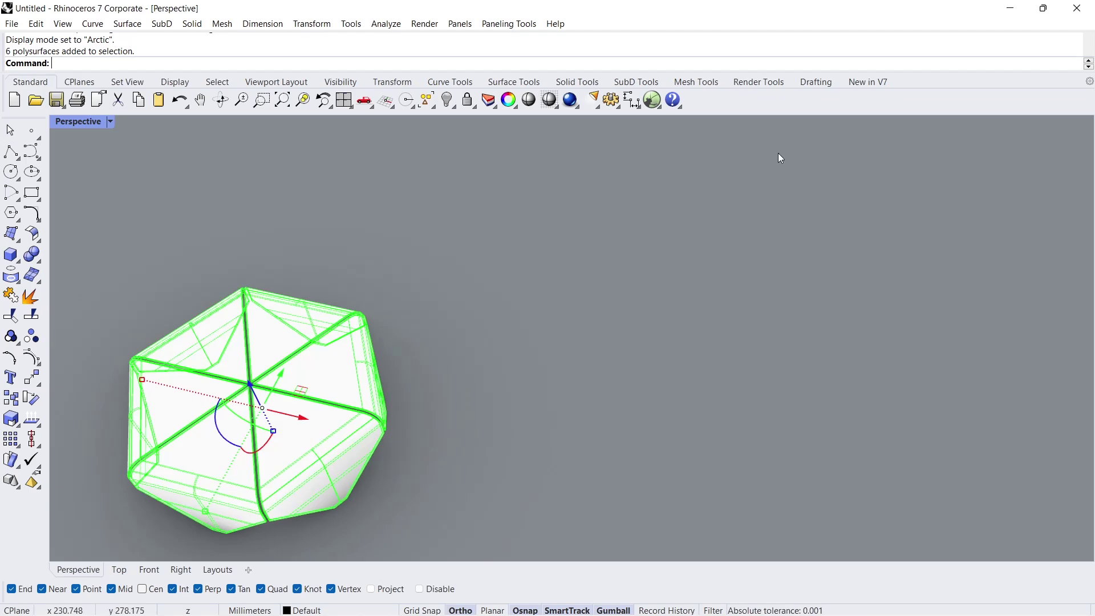
Make first-angle 2D drawings of the table with hidden lines.
{"action": "left_click", "coordinate": [812, 83]}
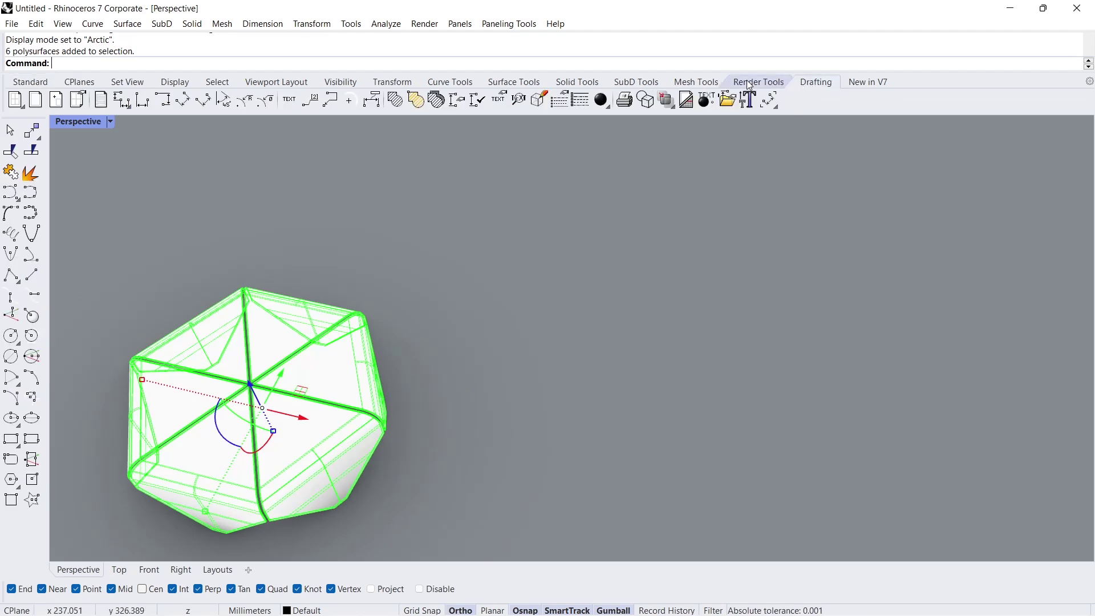
{"action": "left_click", "coordinate": [539, 100]}
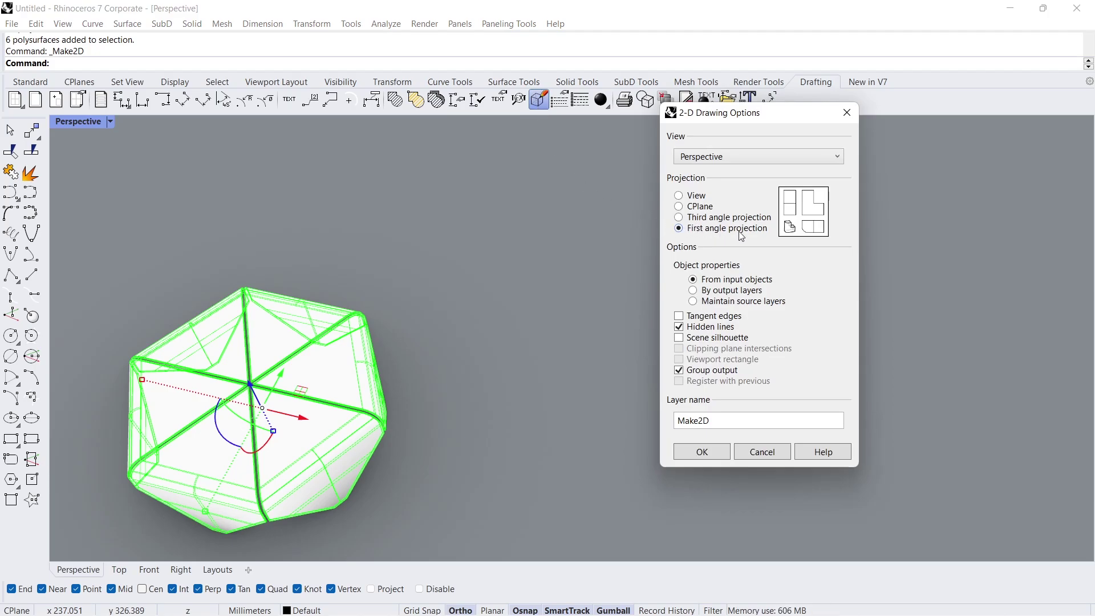
{"action": "left_click", "coordinate": [699, 450]}
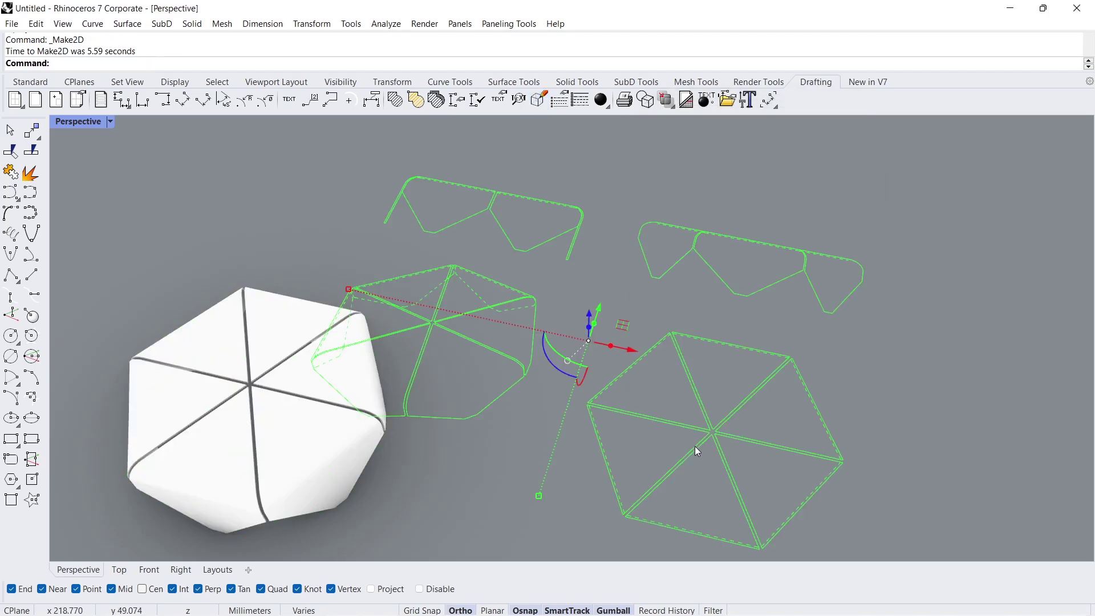
{"action": "scroll", "coordinate": [578, 349], "scroll_direction": "down", "scroll_amount": 2}
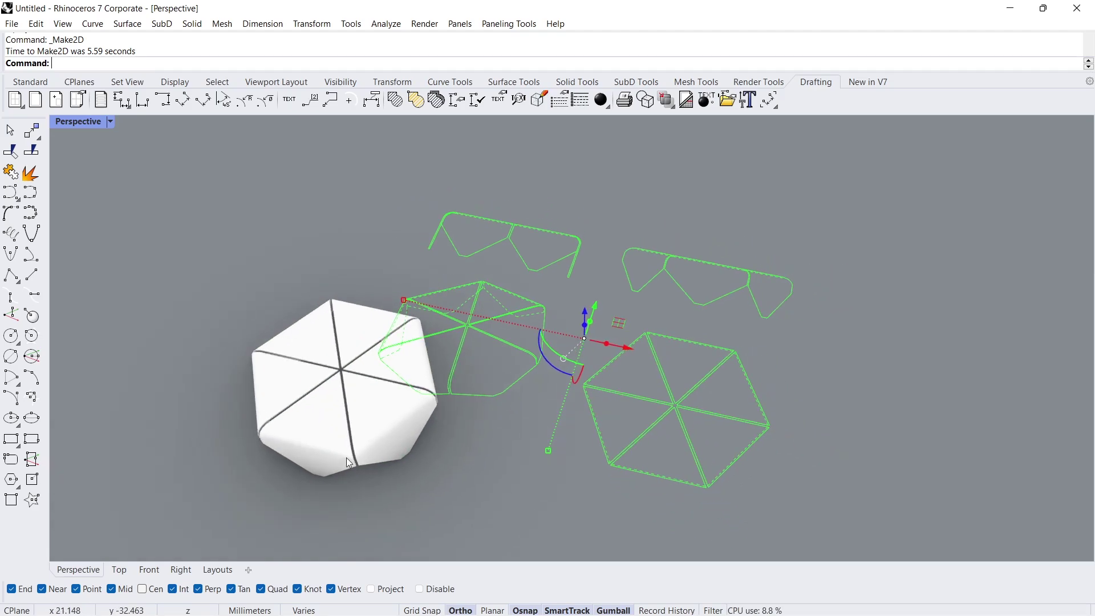
In the Top view, move the 2D drawings to the right, clear of the model.
{"action": "left_click", "coordinate": [123, 569]}
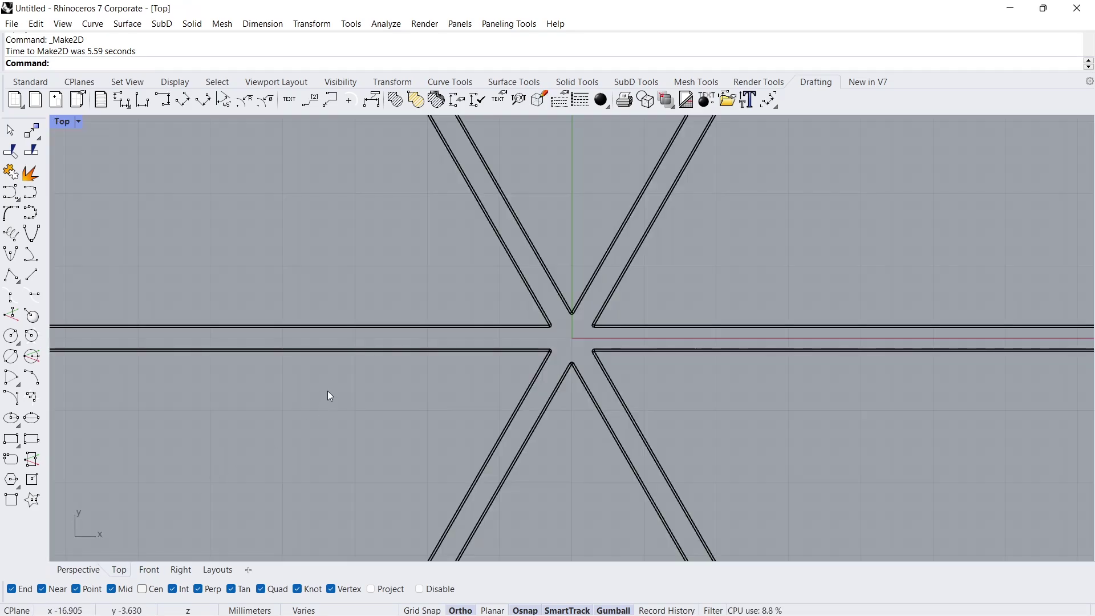
{"action": "scroll", "coordinate": [349, 462], "scroll_direction": "down", "scroll_amount": 3}
{"action": "scroll", "coordinate": [362, 505], "scroll_direction": "down", "scroll_amount": 2}
{"action": "scroll", "coordinate": [363, 522], "scroll_direction": "down", "scroll_amount": 1}
{"action": "scroll", "coordinate": [508, 374], "scroll_direction": "down", "scroll_amount": 1}
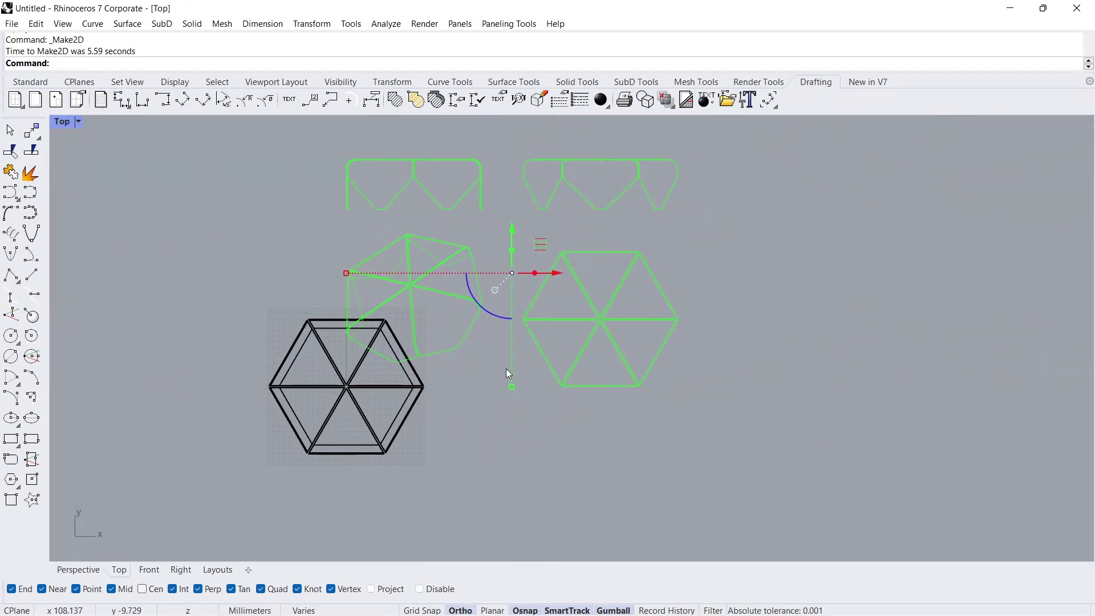
{"action": "scroll", "coordinate": [497, 362], "scroll_direction": "down", "scroll_amount": 1}
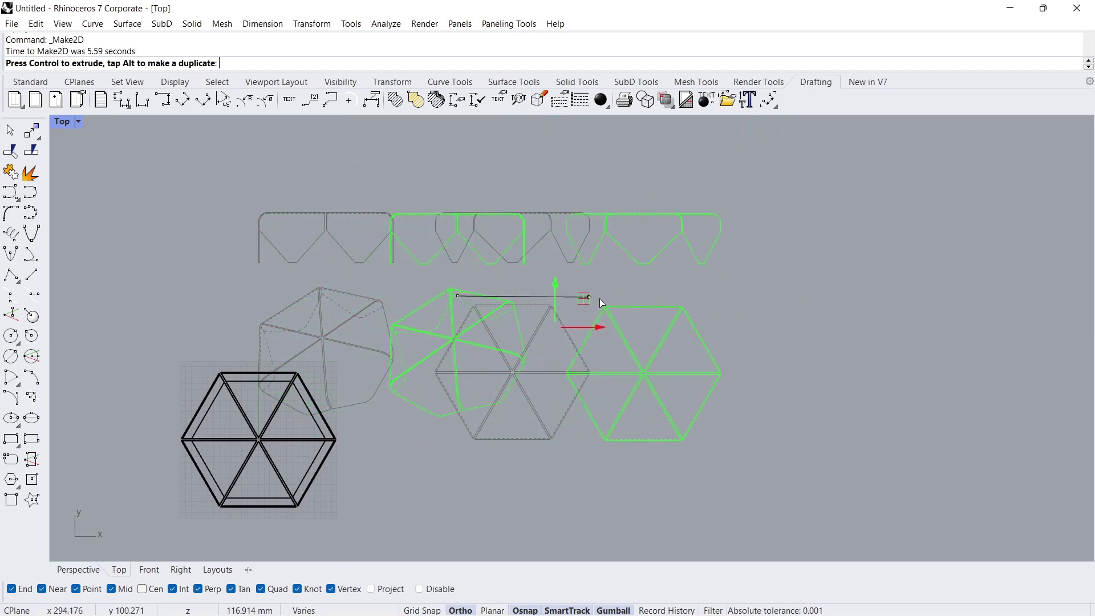
{"action": "left_click_drag", "start_coordinate": [457, 301], "coordinate": [640, 301]}
{"action": "key", "text": "Escape"}
{"action": "scroll", "coordinate": [804, 316], "scroll_direction": "up", "scroll_amount": 1}
{"action": "scroll", "coordinate": [804, 315], "scroll_direction": "up", "scroll_amount": 1}
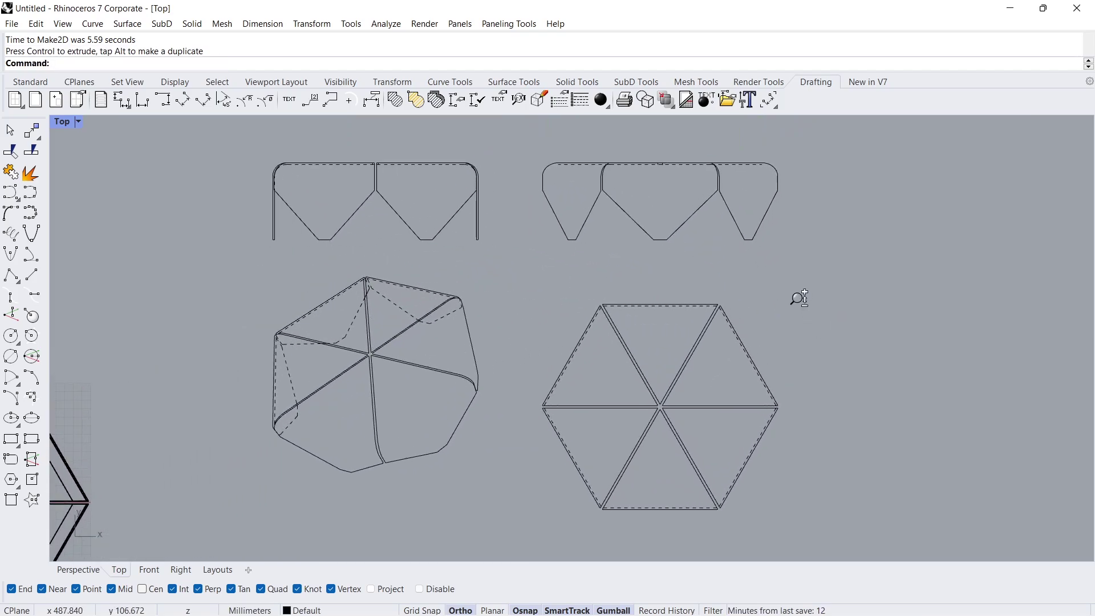
{"action": "right_click_drag", "start_coordinate": [731, 315], "coordinate": [578, 319]}
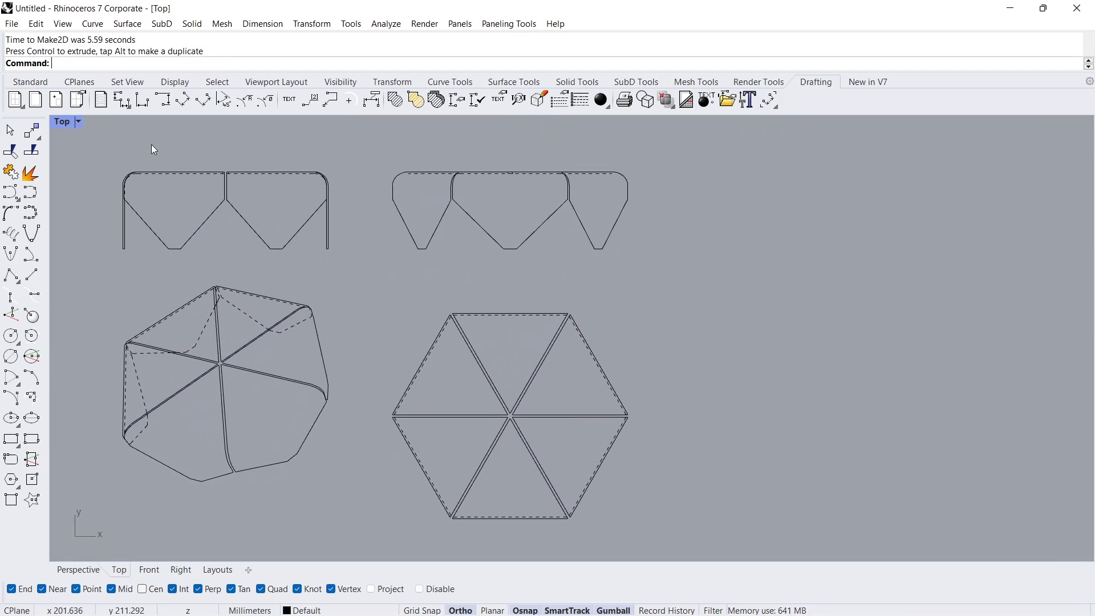
{"action": "left_click", "coordinate": [29, 82]}
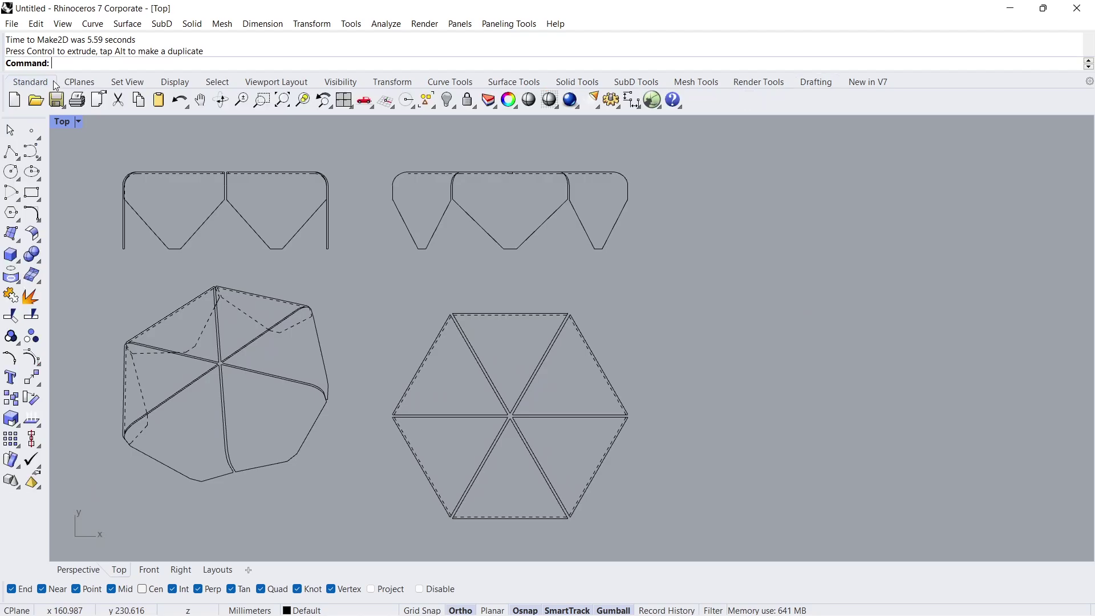
Turn off the Make2D > Hidden > Curves layer in the Layers panel.
{"action": "left_click", "coordinate": [488, 101]}
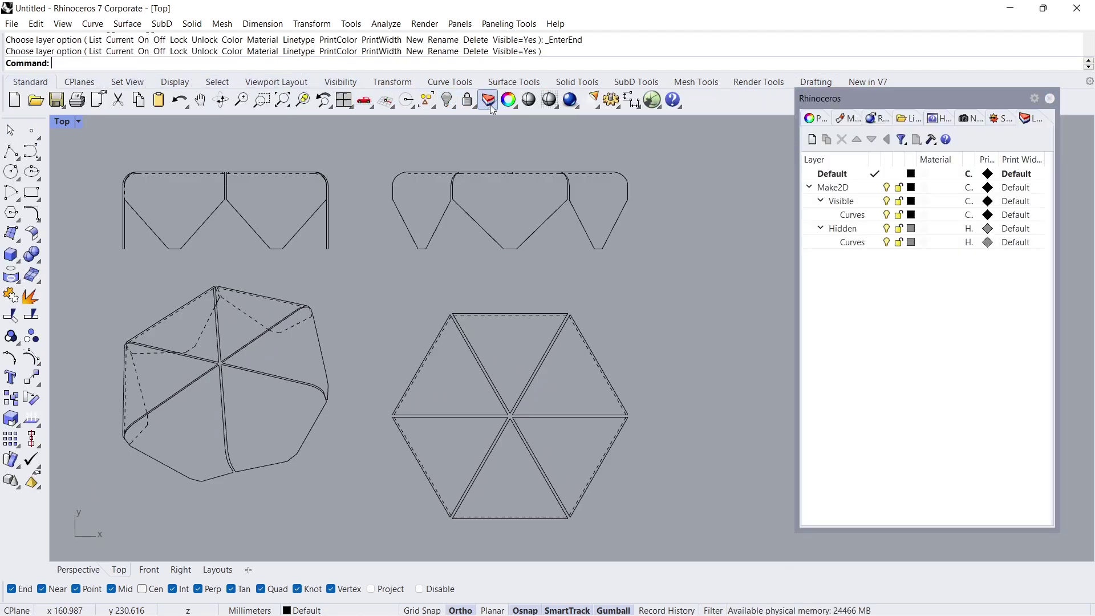
{"action": "left_click", "coordinate": [885, 244]}
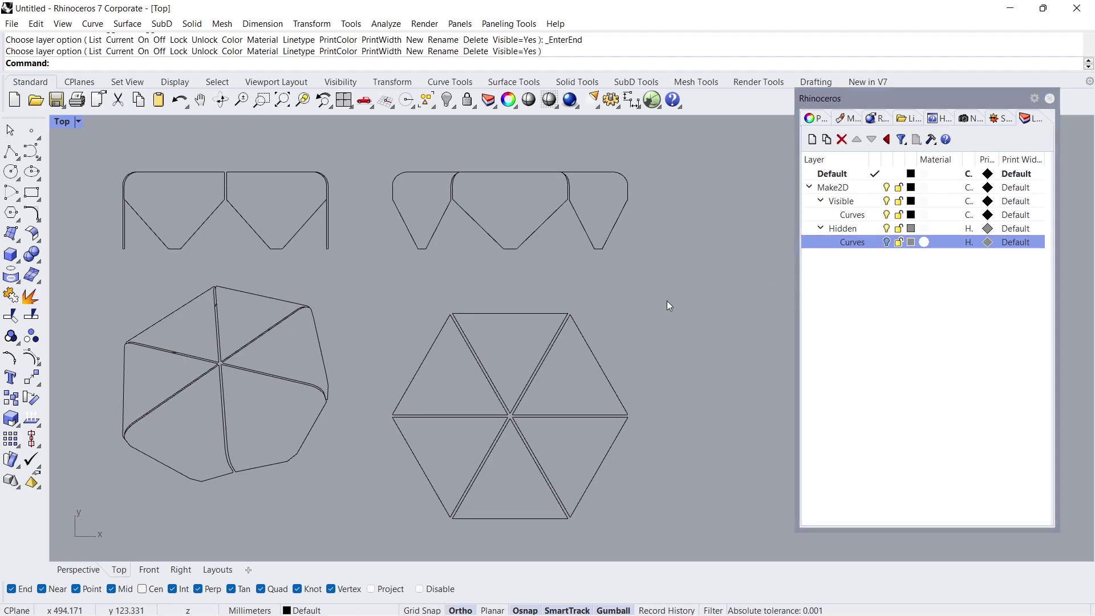
{"action": "left_click", "coordinate": [1051, 99]}
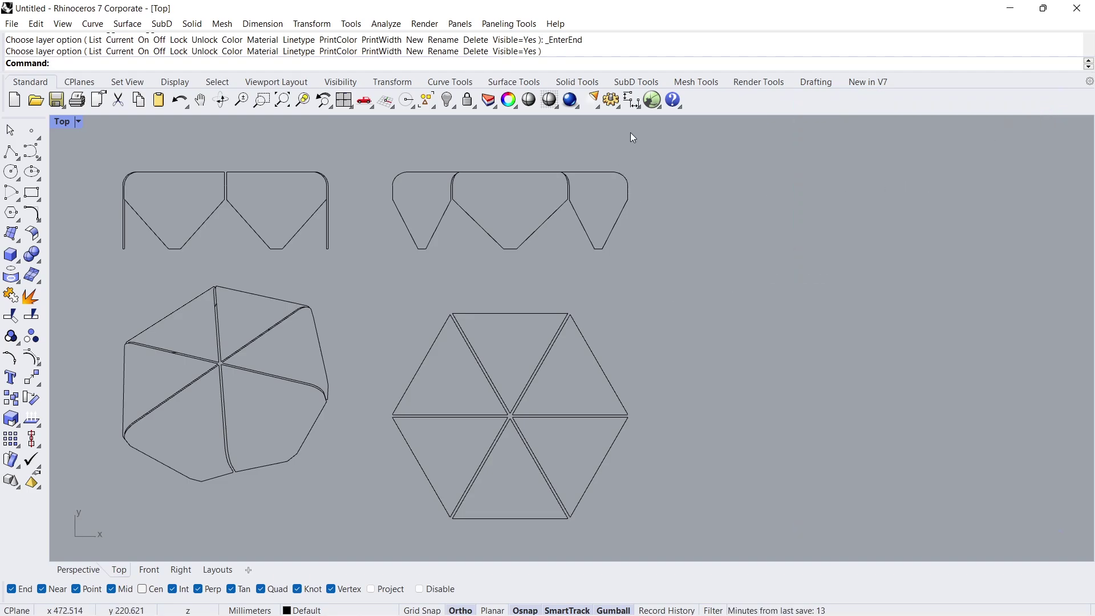
Dimension the right profile's height as 45.00, placing the dimension line to its right.
{"action": "left_click", "coordinate": [634, 101]}
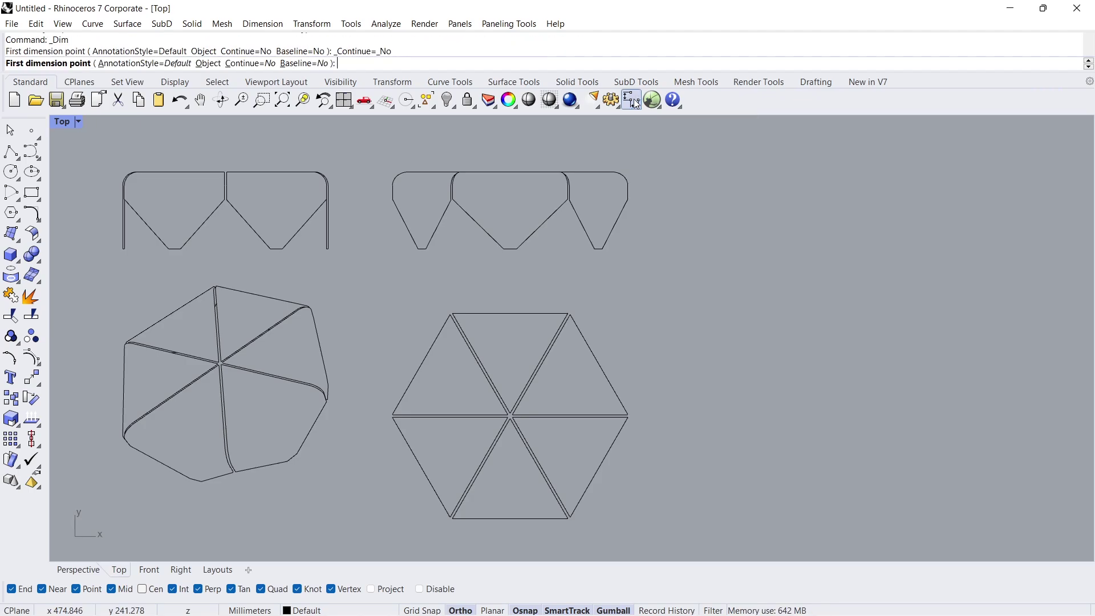
{"action": "left_click", "coordinate": [599, 167]}
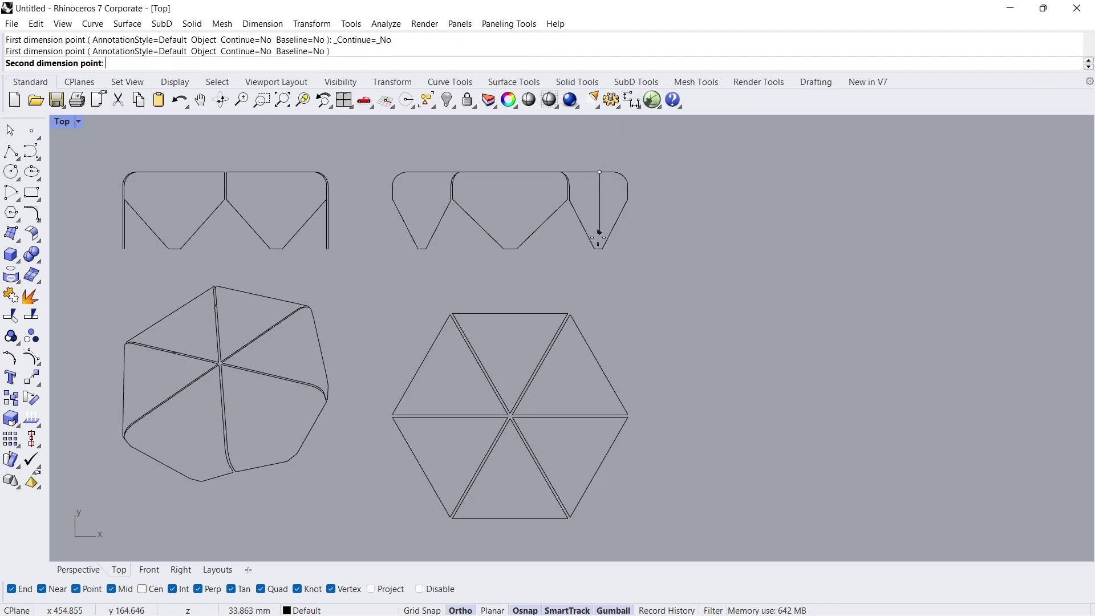
{"action": "key", "text": "F8"}
{"action": "left_click", "coordinate": [600, 250]}
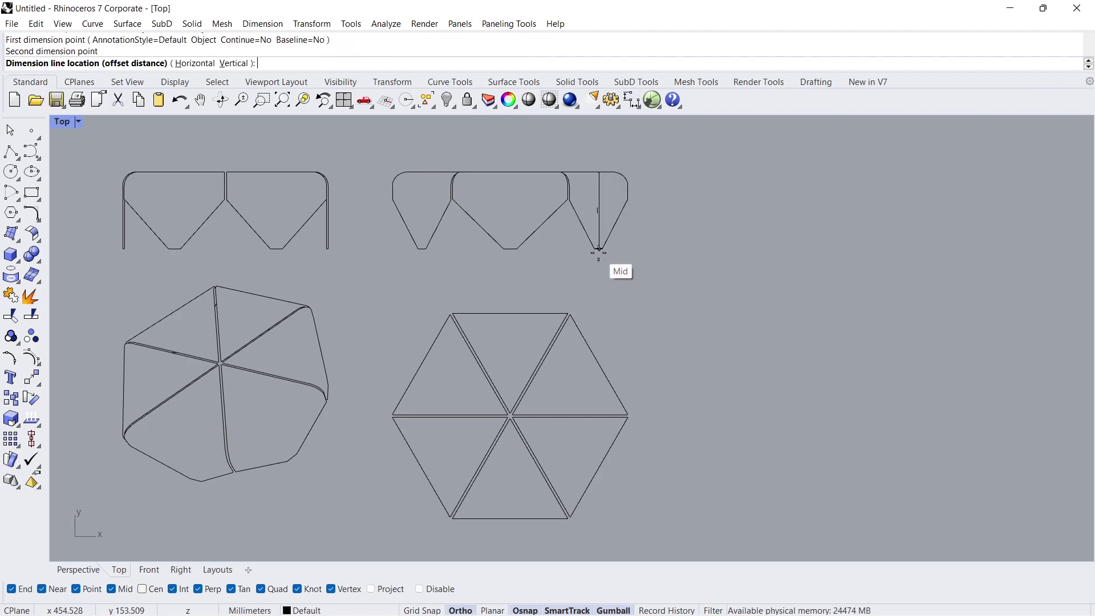
{"action": "left_click", "coordinate": [646, 249]}
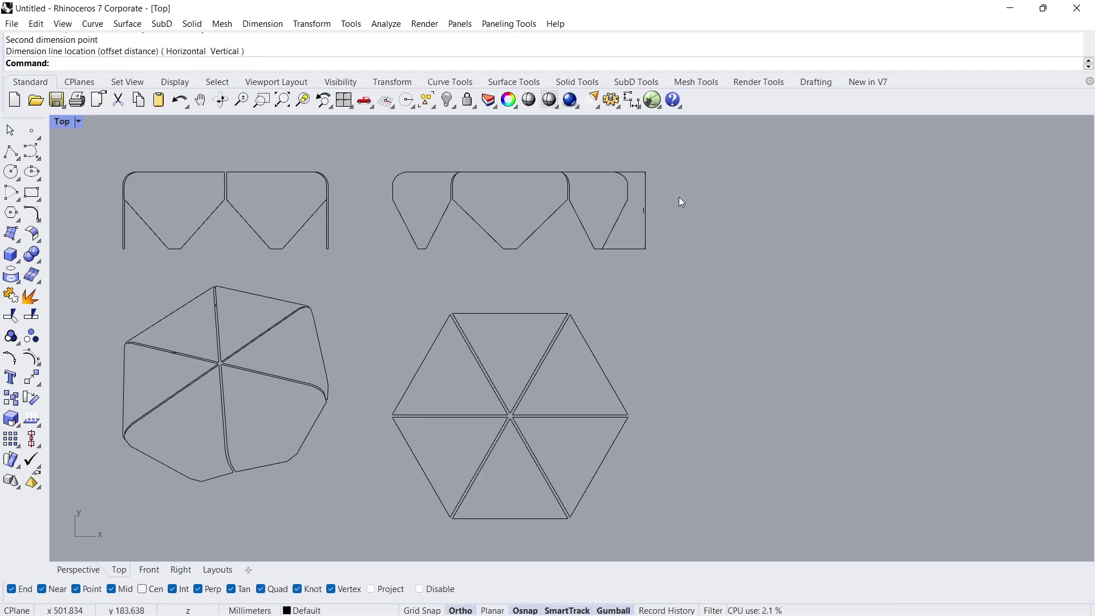
{"action": "scroll", "coordinate": [619, 242], "scroll_direction": "up", "scroll_amount": 2}
{"action": "scroll", "coordinate": [589, 189], "scroll_direction": "up", "scroll_amount": 3}
{"action": "scroll", "coordinate": [596, 158], "scroll_direction": "up", "scroll_amount": 3}
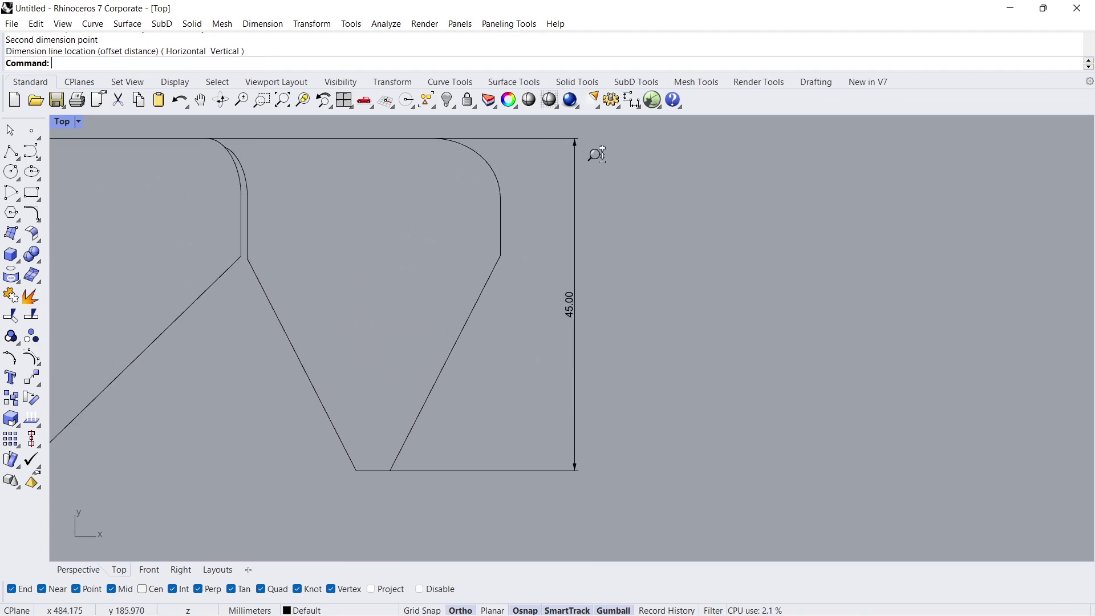
{"action": "scroll", "coordinate": [594, 197], "scroll_direction": "down", "scroll_amount": 3}
{"action": "scroll", "coordinate": [601, 224], "scroll_direction": "down", "scroll_amount": 2}
{"action": "scroll", "coordinate": [603, 231], "scroll_direction": "down", "scroll_amount": 1}
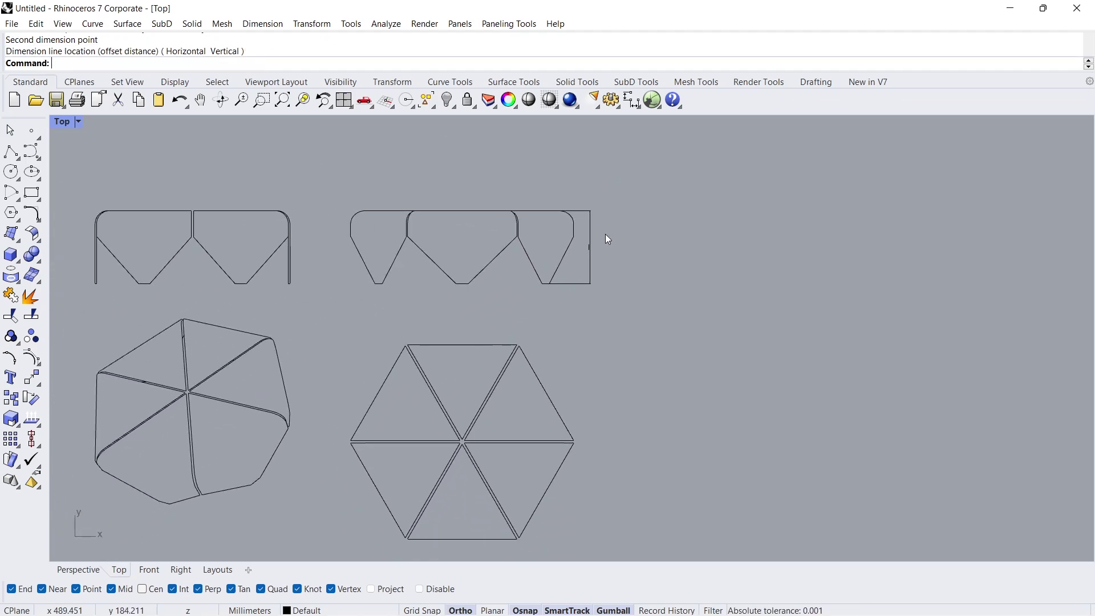
{"action": "right_click_drag", "start_coordinate": [605, 233], "coordinate": [465, 229]}
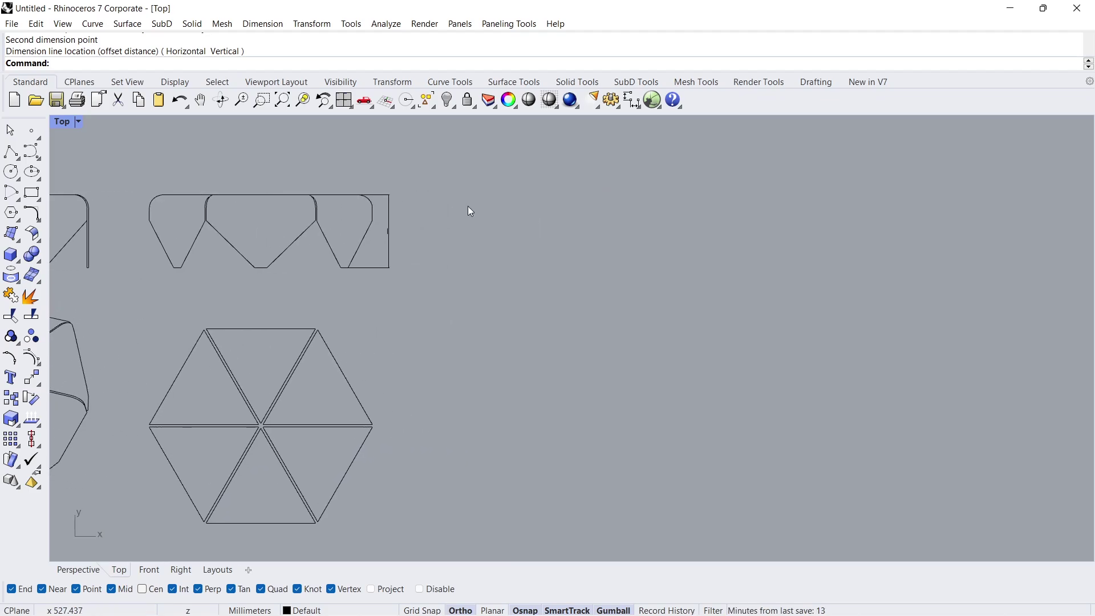
Give the Default annotation style linear resolution 1 and scale all sizes by 8.
{"action": "left_click", "coordinate": [612, 97]}
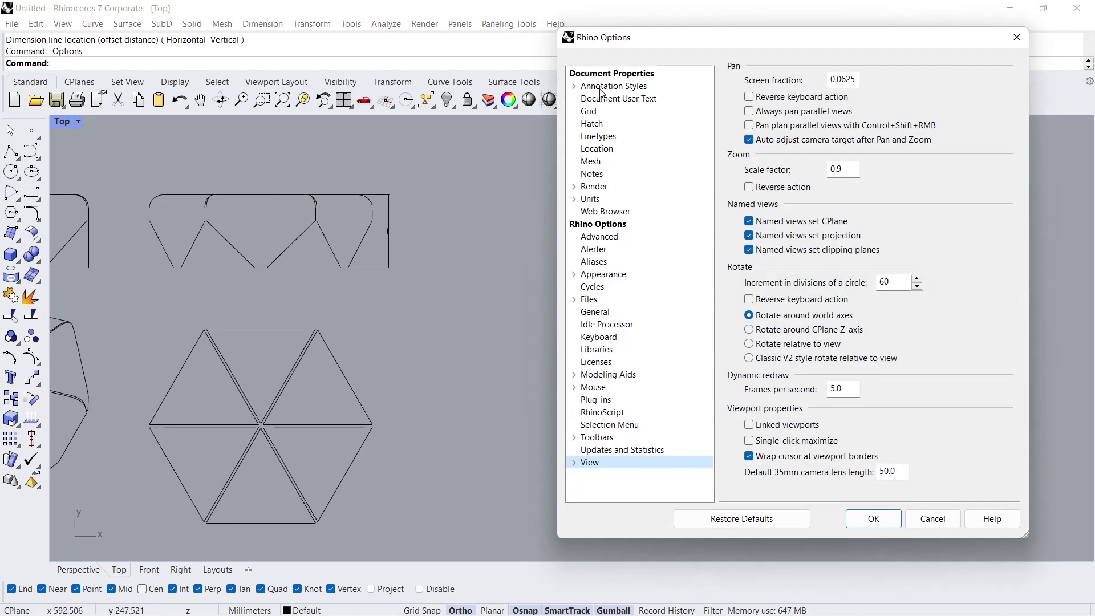
{"action": "left_click", "coordinate": [629, 87]}
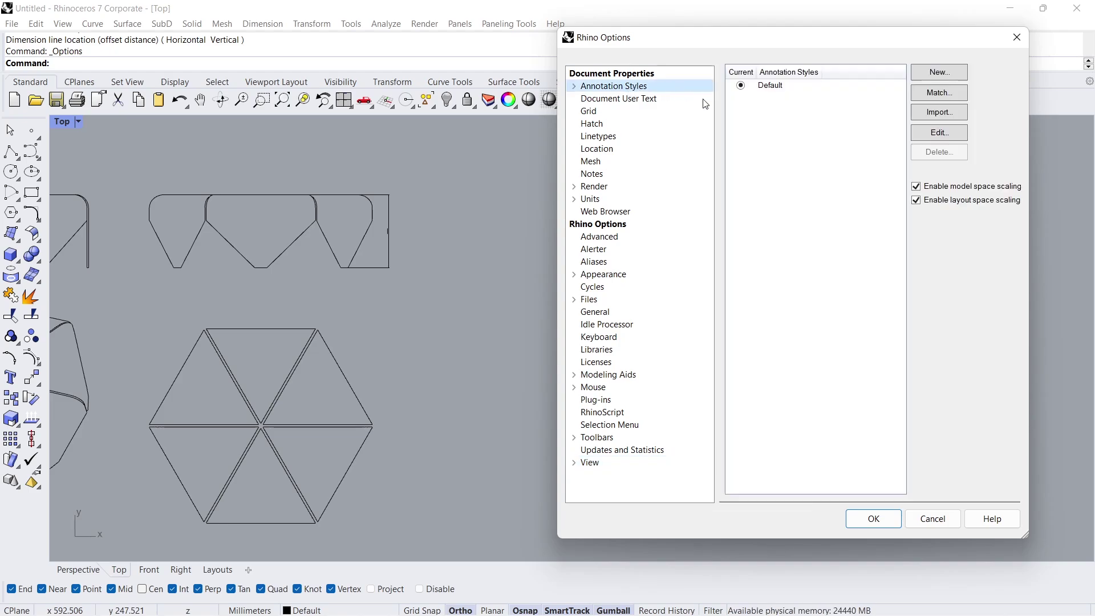
{"action": "left_click", "coordinate": [934, 135]}
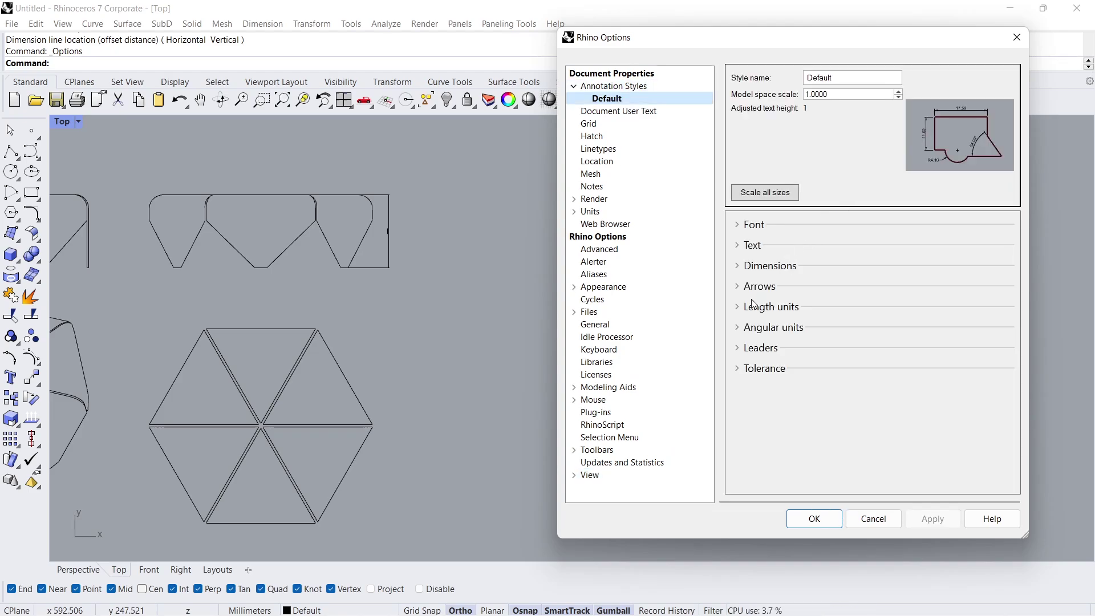
{"action": "left_click", "coordinate": [742, 310]}
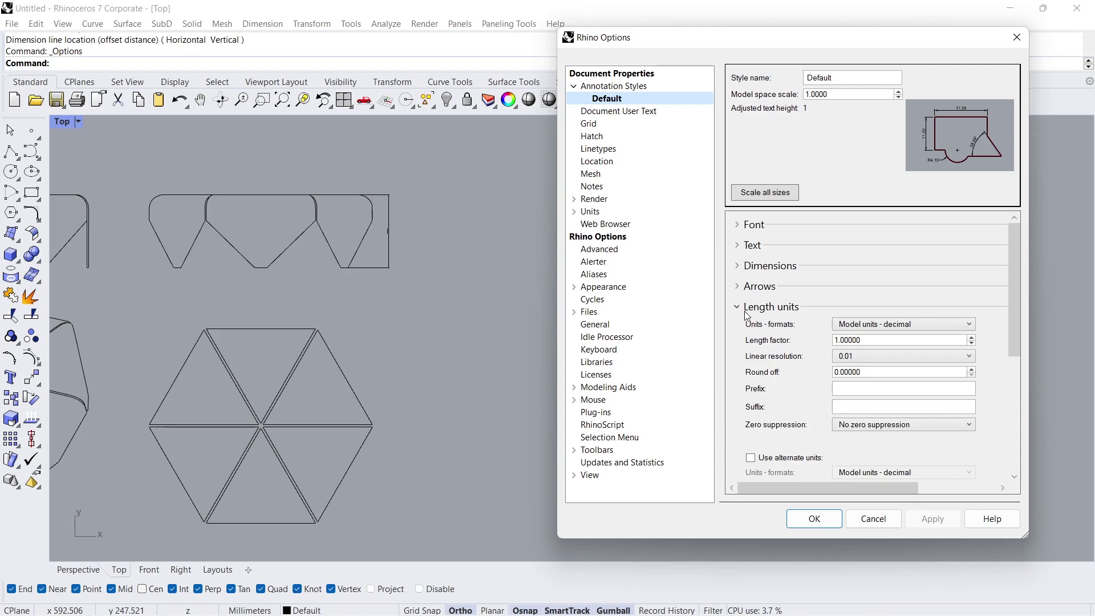
{"action": "left_click", "coordinate": [896, 364]}
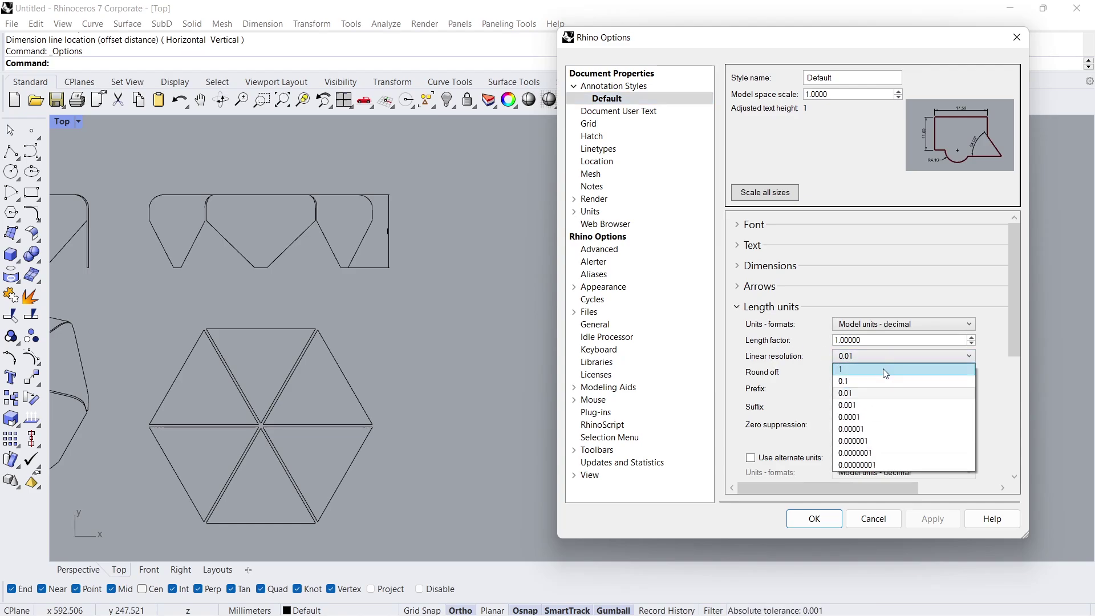
{"action": "left_click", "coordinate": [888, 370]}
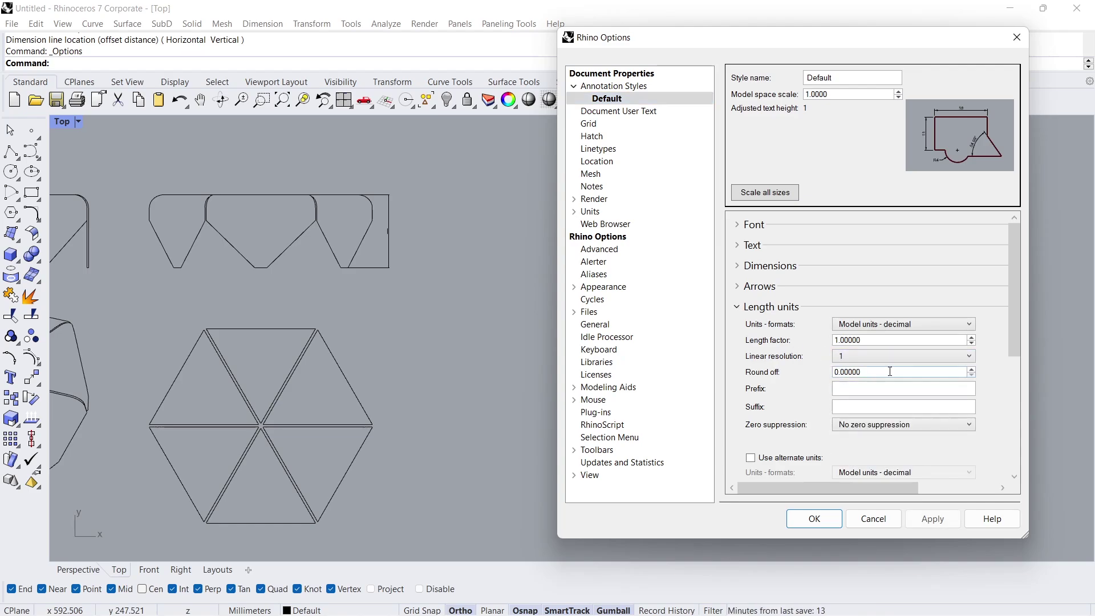
{"action": "left_click", "coordinate": [764, 193]}
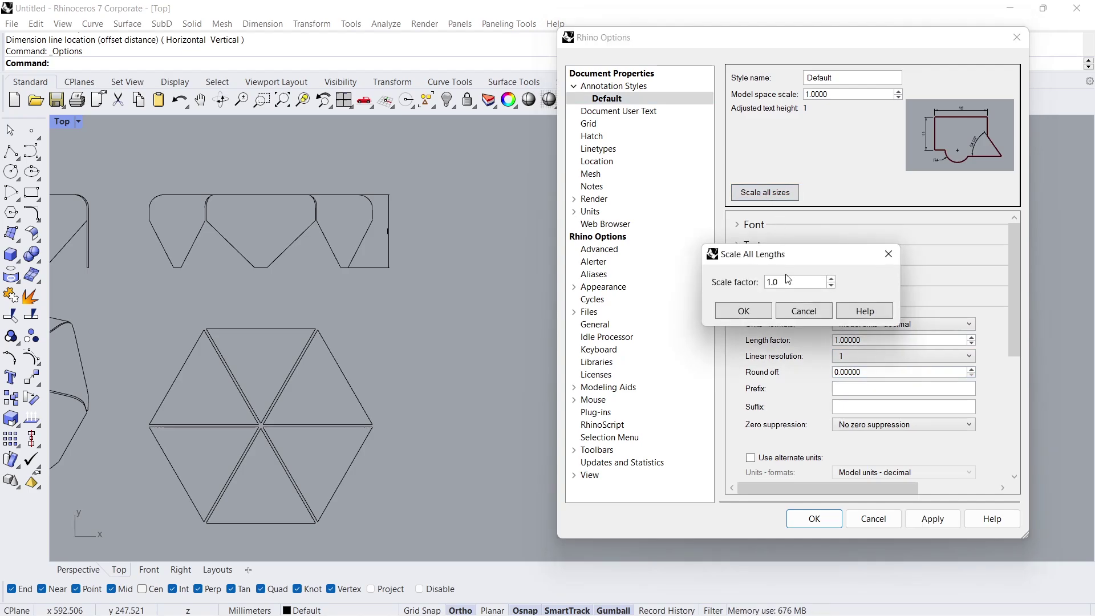
{"action": "double_click", "coordinate": [786, 280]}
{"action": "type", "text": "8"}
{"action": "key", "text": "Return"}
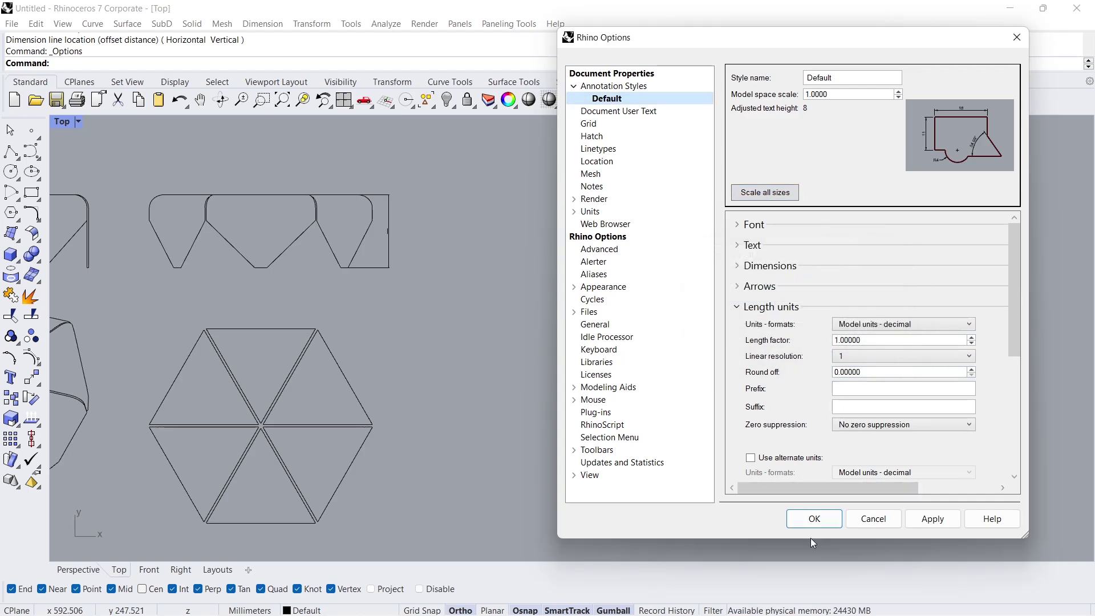
{"action": "left_click", "coordinate": [814, 520]}
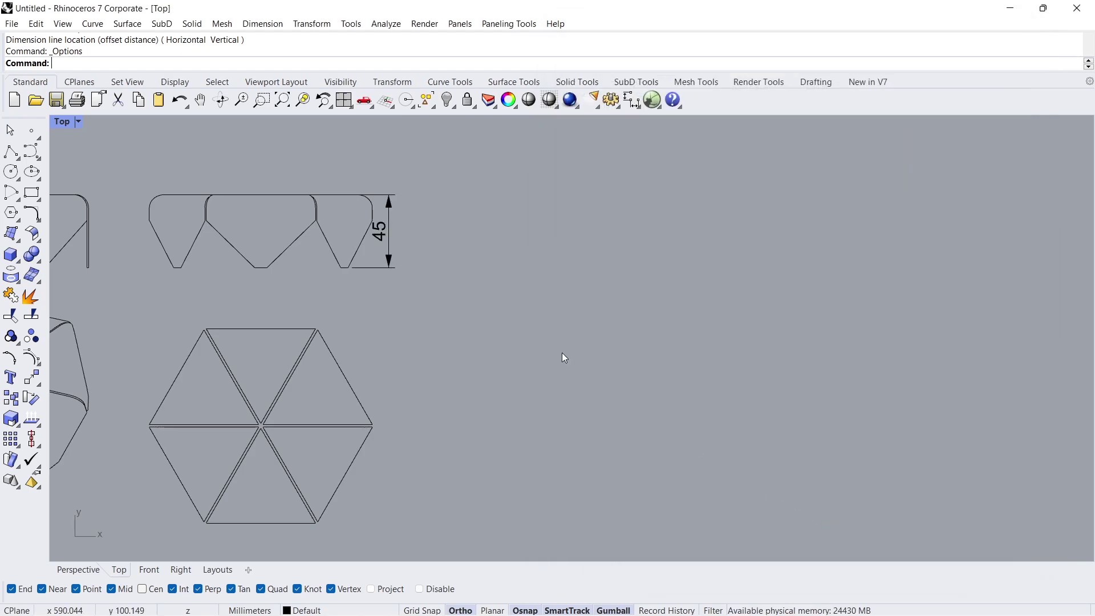
Move the 45 dimension farther right of the profile with the gumball.
{"action": "left_click", "coordinate": [390, 256]}
{"action": "left_click_drag", "start_coordinate": [418, 232], "coordinate": [451, 238]}
{"action": "left_click", "coordinate": [478, 287]}
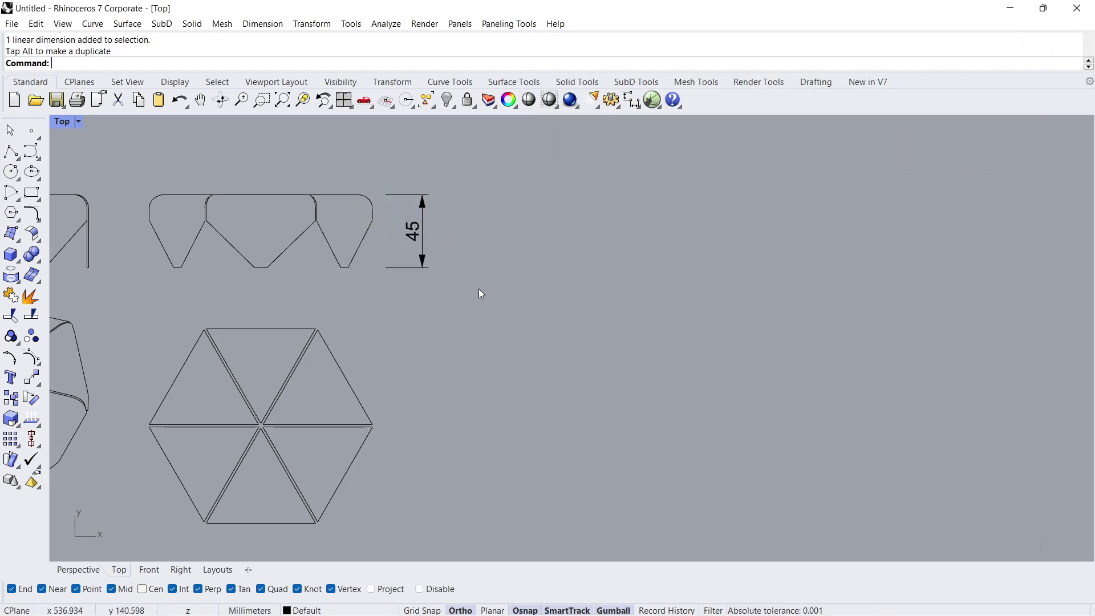
Add a 67 aligned dimension on the hexagon's upper-right edge.
{"action": "left_click", "coordinate": [641, 107]}
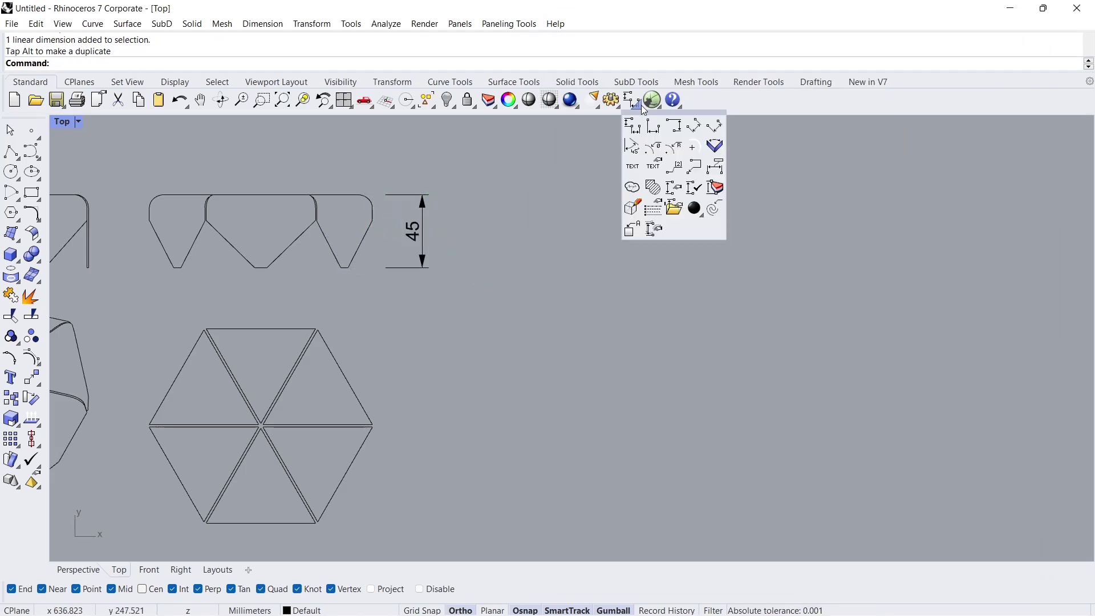
{"action": "left_click", "coordinate": [692, 130]}
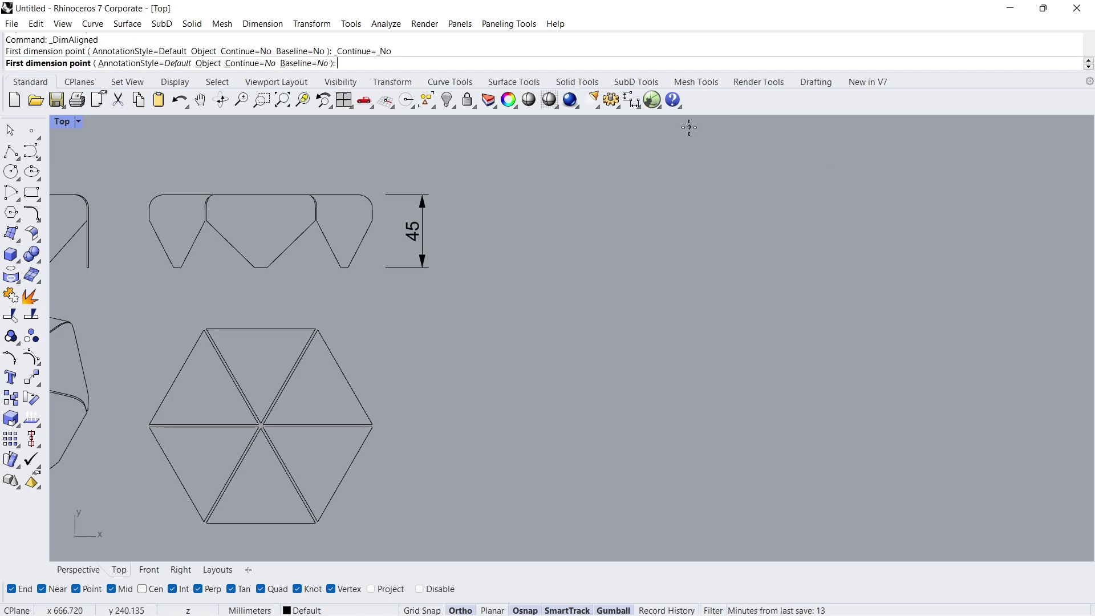
{"action": "left_click", "coordinate": [322, 330]}
{"action": "left_click", "coordinate": [372, 425]}
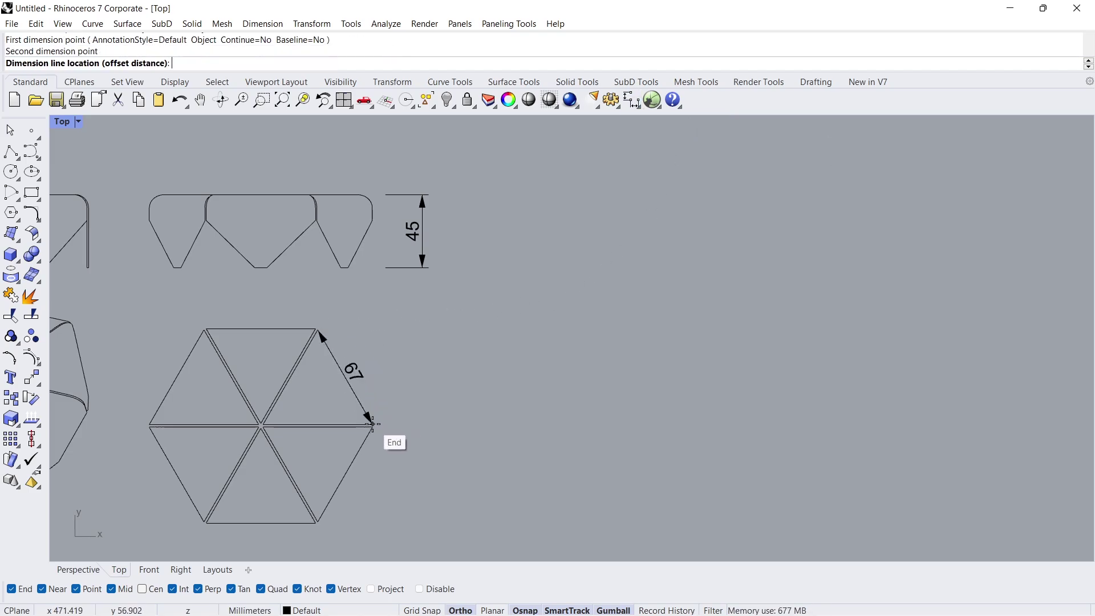
{"action": "left_click", "coordinate": [372, 388]}
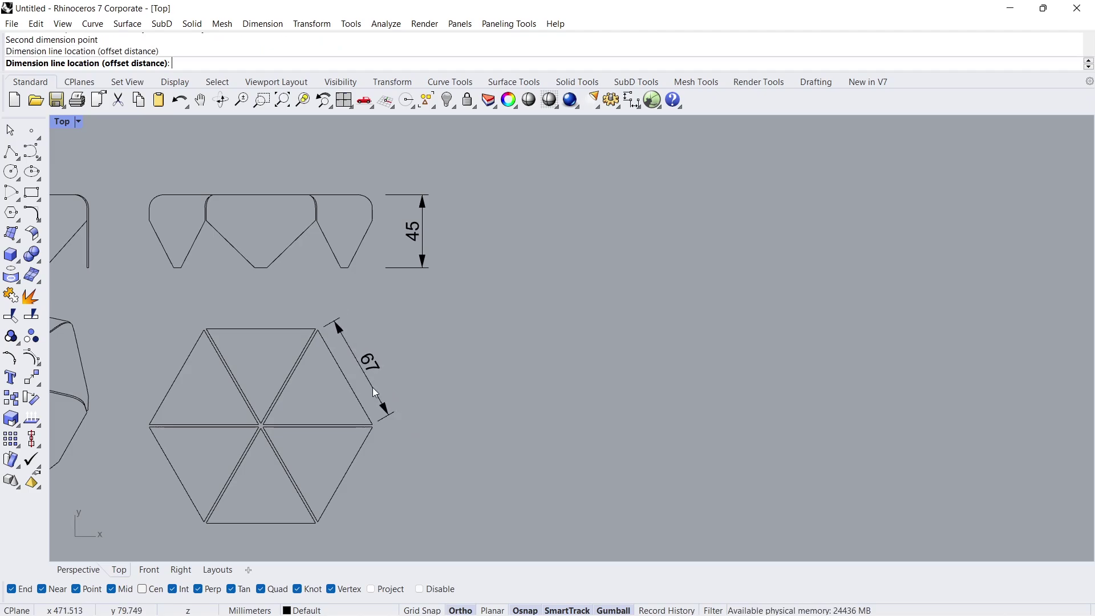
{"action": "right_click_drag", "start_coordinate": [278, 364], "coordinate": [555, 363]}
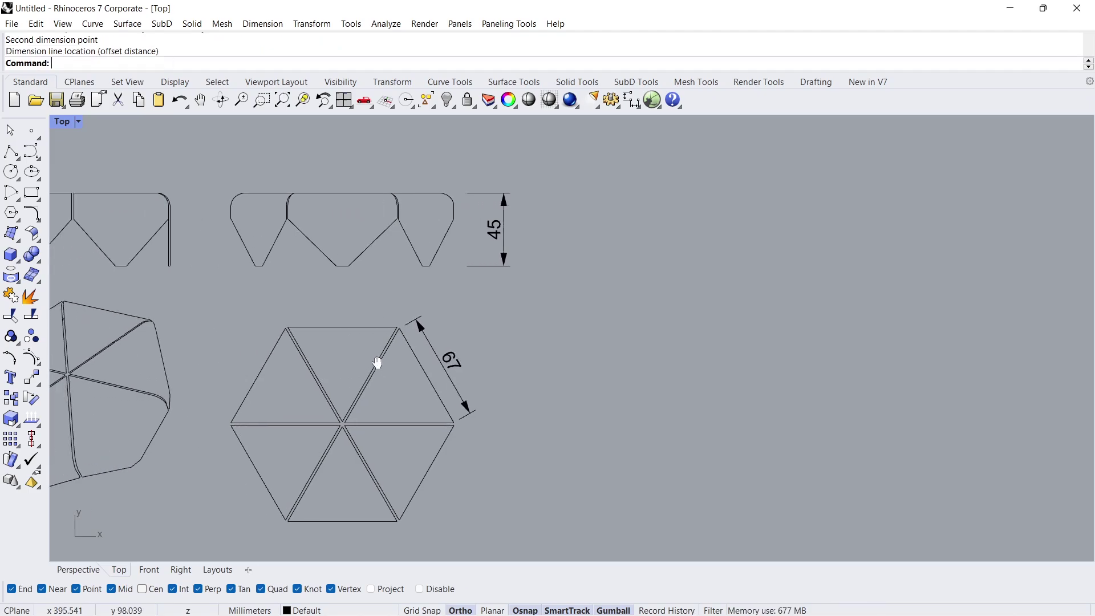
{"action": "scroll", "coordinate": [529, 329], "scroll_direction": "down", "scroll_amount": 2}
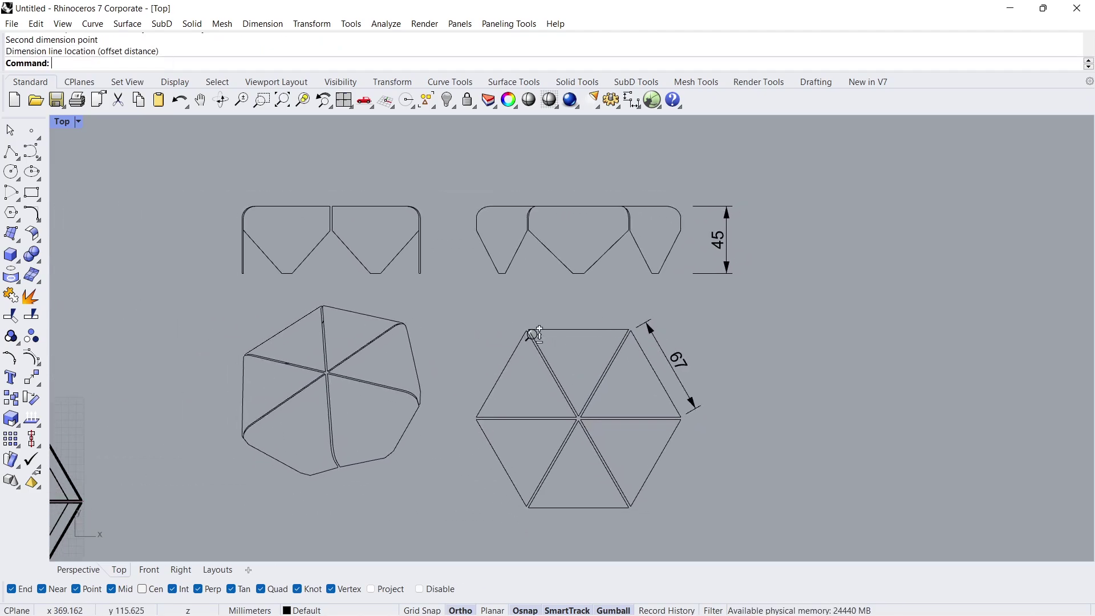
Print a window around the four drawings to an A3 landscape black-and-white PDF, Coffee Table.pdf.
{"action": "left_click", "coordinate": [77, 100]}
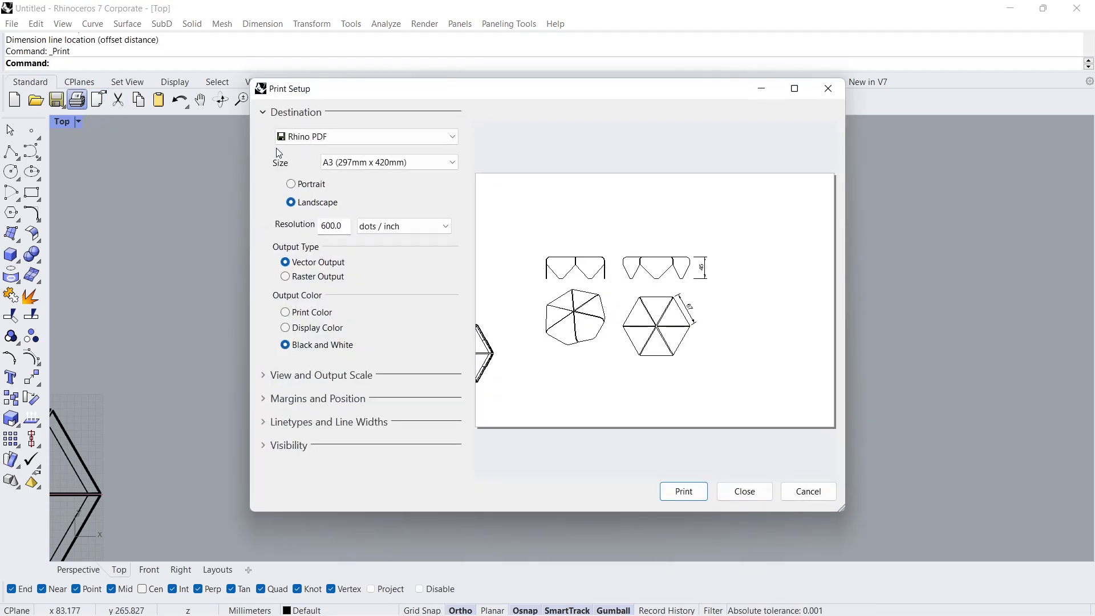
{"action": "left_click", "coordinate": [344, 163]}
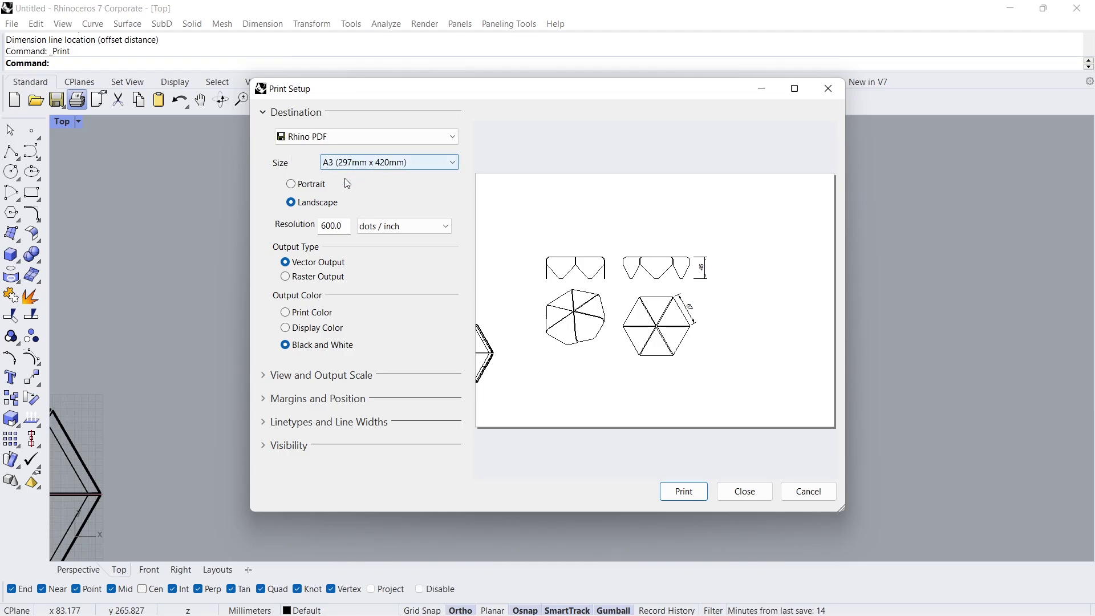
{"action": "left_click", "coordinate": [265, 375]}
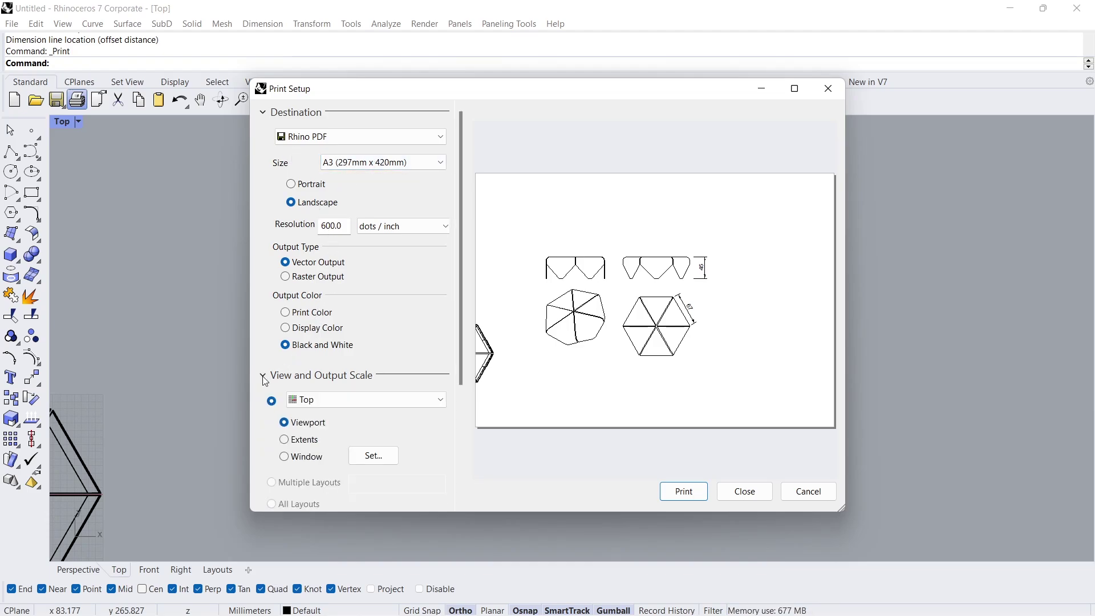
{"action": "left_click", "coordinate": [301, 458]}
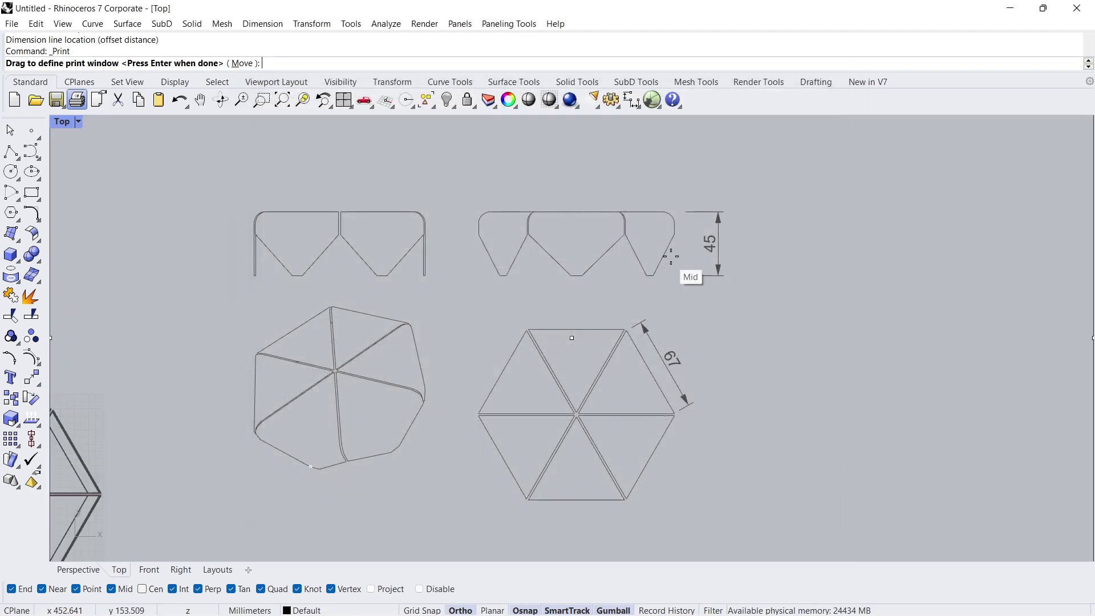
{"action": "mouse_move", "coordinate": [770, 180]}
{"action": "left_mouse_down"}
{"action": "mouse_move", "coordinate": [220, 490]}
{"action": "mouse_move", "coordinate": [222, 501]}
{"action": "left_mouse_up"}
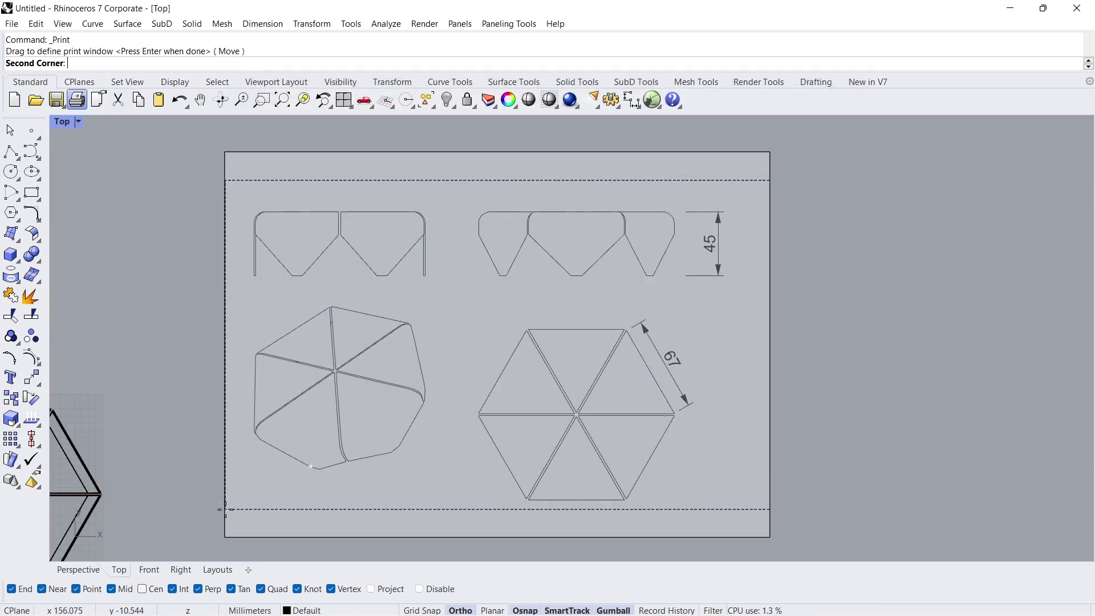
{"action": "key", "text": "Return"}
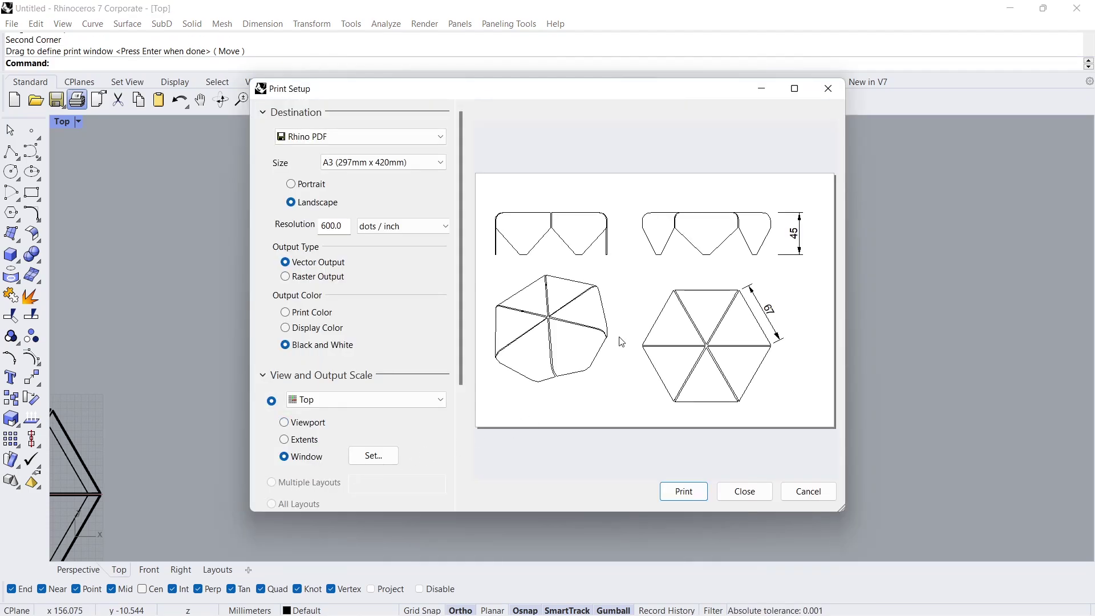
{"action": "left_click", "coordinate": [684, 491]}
{"action": "scroll", "coordinate": [620, 336], "scroll_direction": "down", "scroll_amount": 2}
{"action": "scroll", "coordinate": [600, 346], "scroll_direction": "down", "scroll_amount": 1}
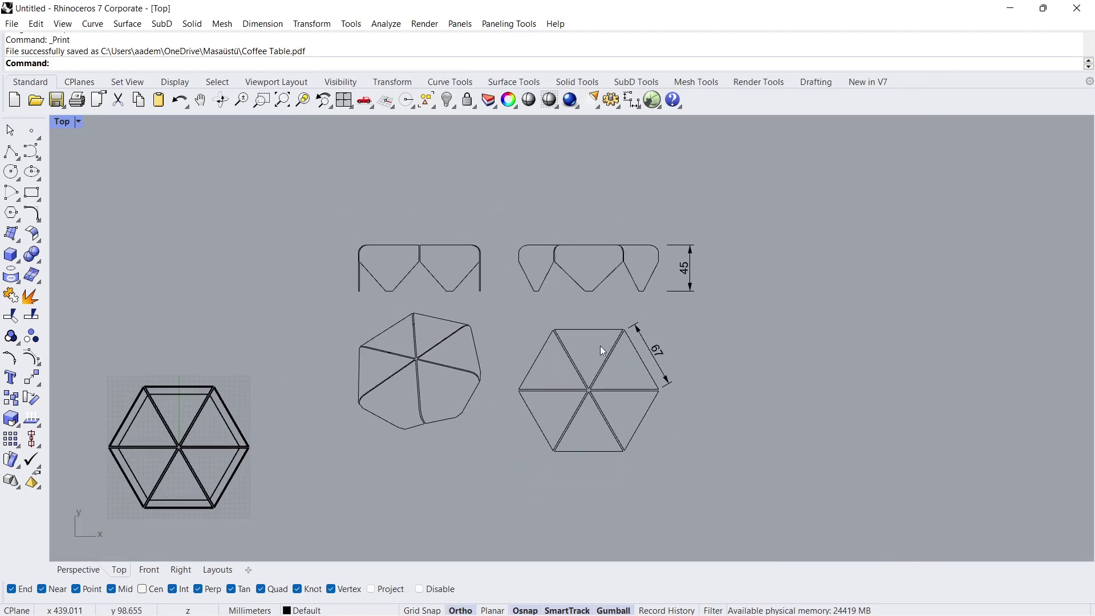
Show the Perspective view with the shaded hexagonal table beside its dimensioned 2D drawings.
{"action": "left_click", "coordinate": [78, 570]}
{"action": "mouse_move", "coordinate": [366, 420]}
{"action": "right_mouse_down", "text": "shift"}
{"action": "mouse_move", "coordinate": [528, 334]}
{"action": "mouse_move", "coordinate": [402, 274]}
{"action": "right_mouse_up", "text": "shift"}
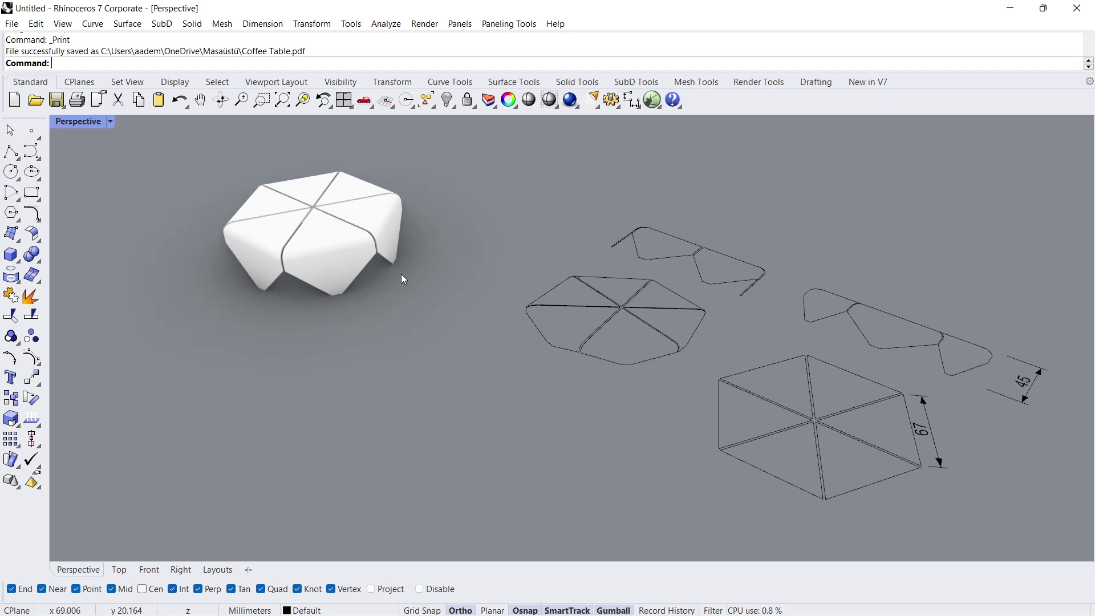